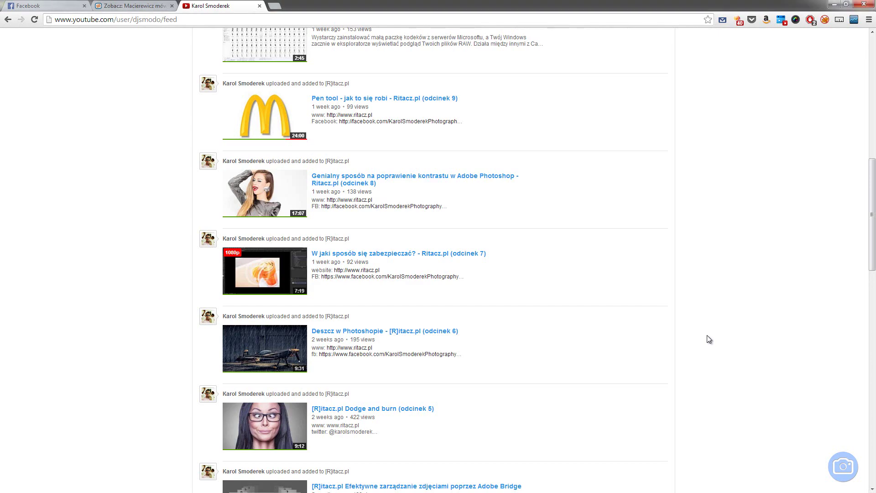
Step: Browse the YouTube feed and open the Ritacz.pl episode 12 'Efekt z Hollywood' video
scroll(708, 337, down, 1)
scroll(712, 337, down, 3)
scroll(712, 339, down, 1)
scroll(712, 338, down, 3)
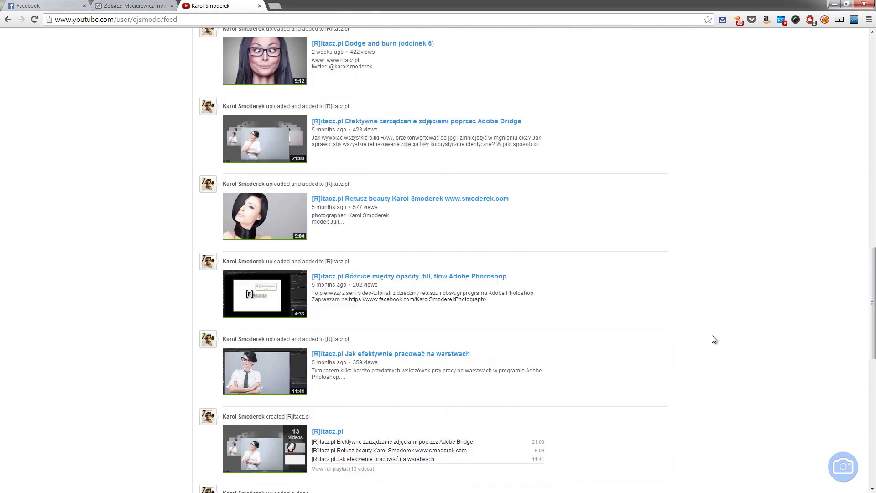
scroll(712, 337, down, 2)
scroll(711, 338, up, 2)
scroll(711, 338, up, 3)
scroll(712, 349, up, 1)
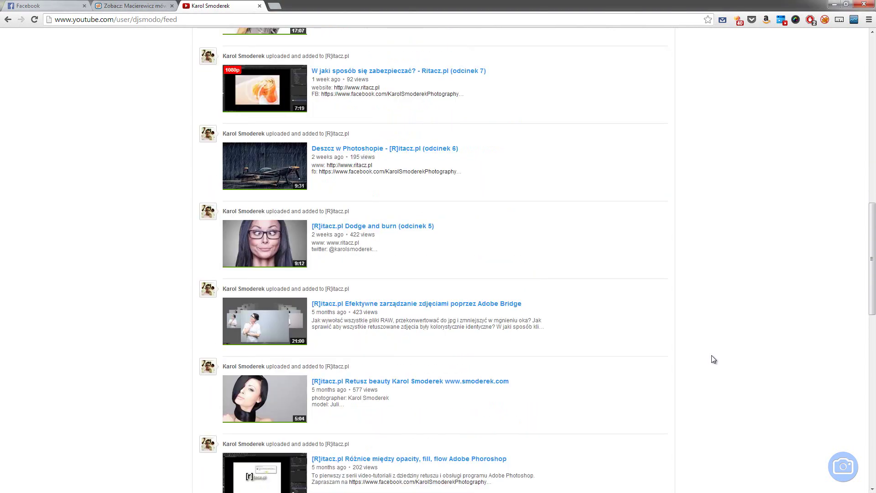
scroll(711, 355, up, 2)
scroll(711, 355, up, 3)
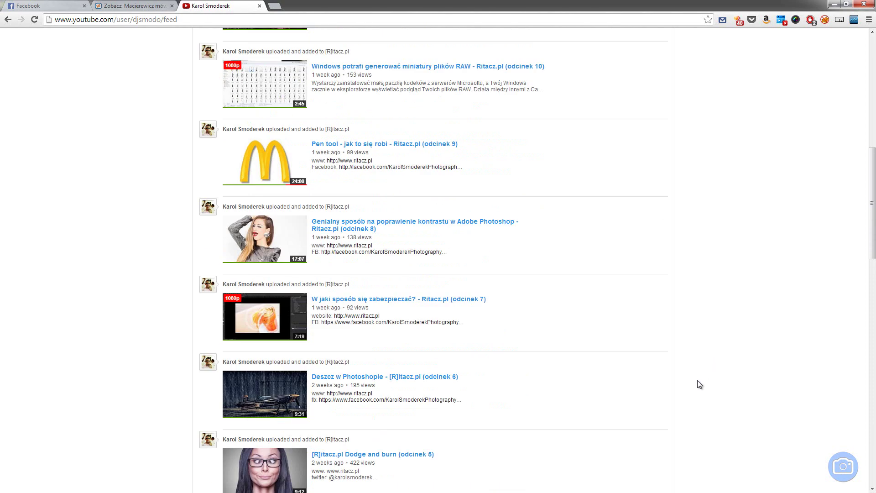
scroll(697, 379, up, 1)
scroll(697, 380, up, 3)
scroll(697, 379, up, 1)
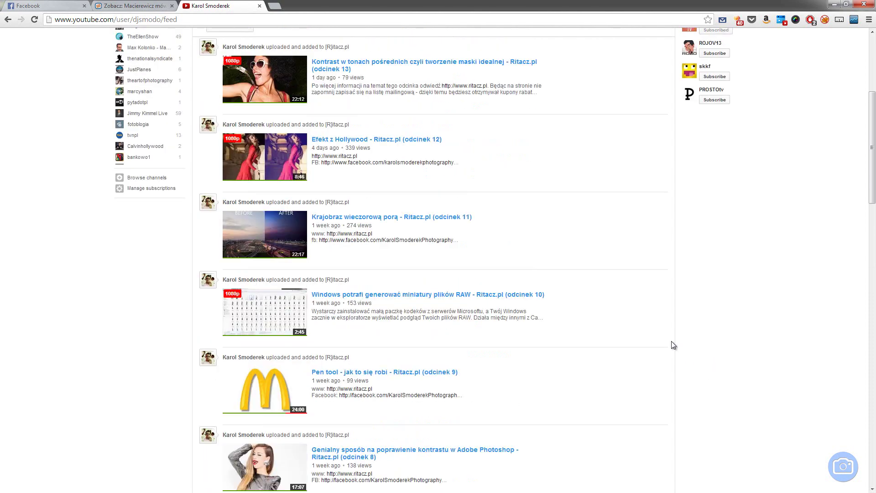
click(421, 142)
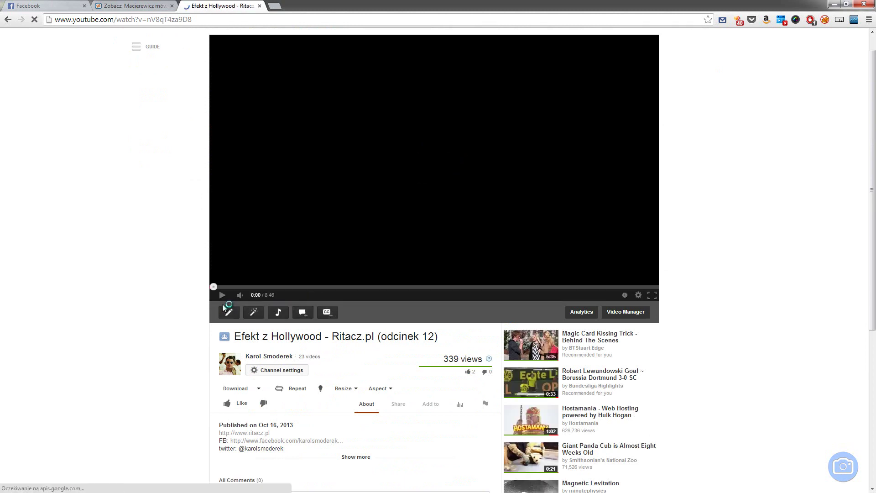
Step: Play the video and skip ahead to about 0:20
click(222, 296)
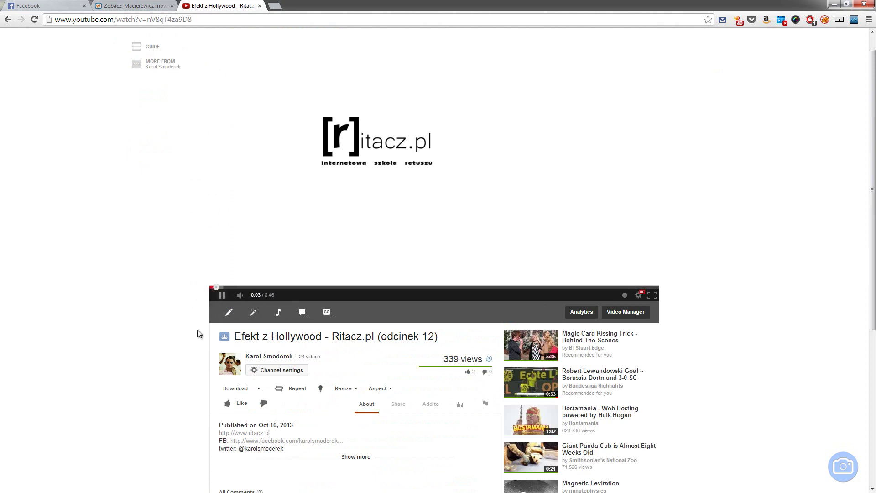
scroll(192, 344, up, 1)
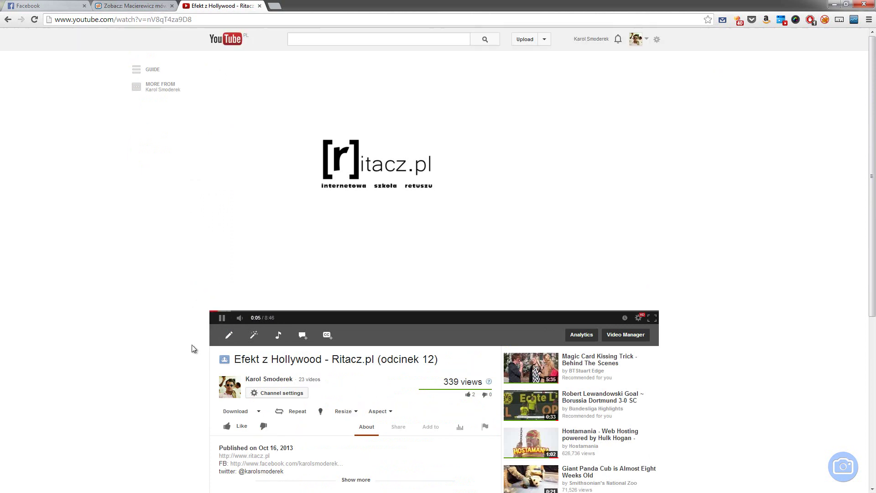
click(231, 309)
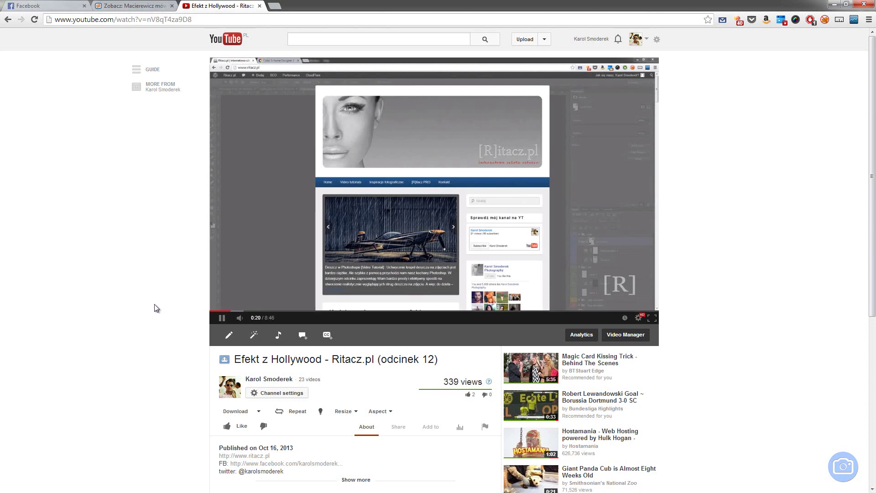
scroll(154, 303, down, 1)
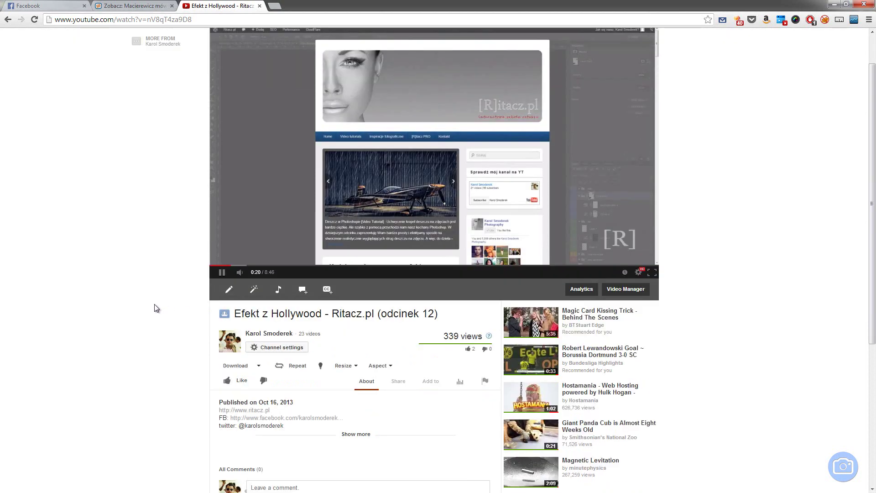
scroll(154, 304, up, 1)
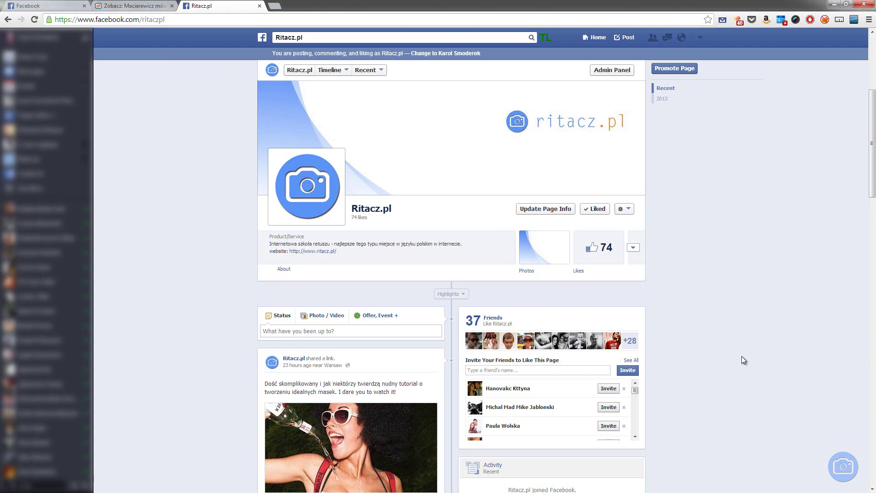
Step: Scroll the Ritacz.pl Facebook page and turn off Show in News Feed in the Liked menu
scroll(742, 356, down, 2)
scroll(742, 359, down, 1)
scroll(741, 360, down, 2)
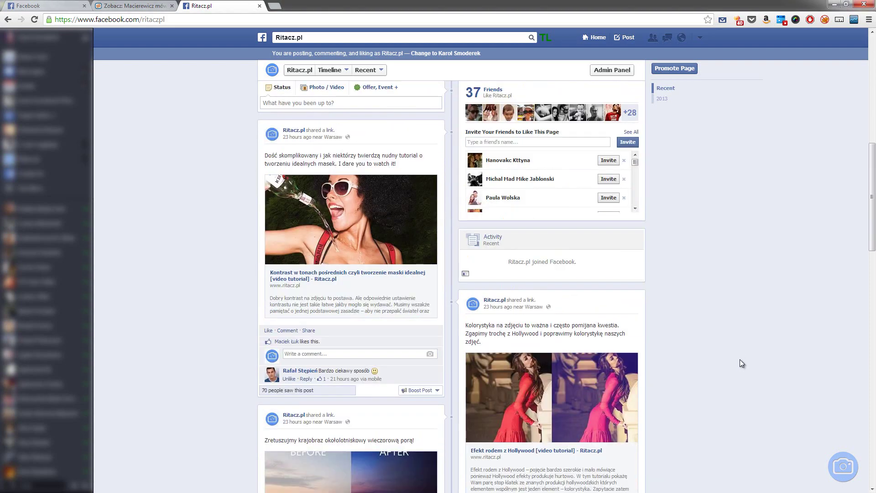
scroll(740, 363, down, 2)
scroll(739, 365, down, 2)
scroll(738, 366, up, 1)
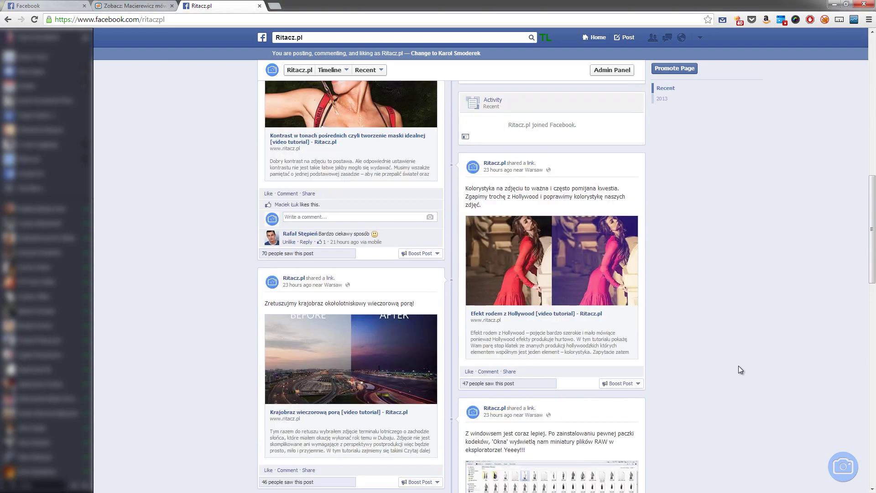
scroll(738, 366, up, 4)
scroll(735, 367, up, 2)
scroll(735, 371, up, 2)
scroll(734, 370, up, 3)
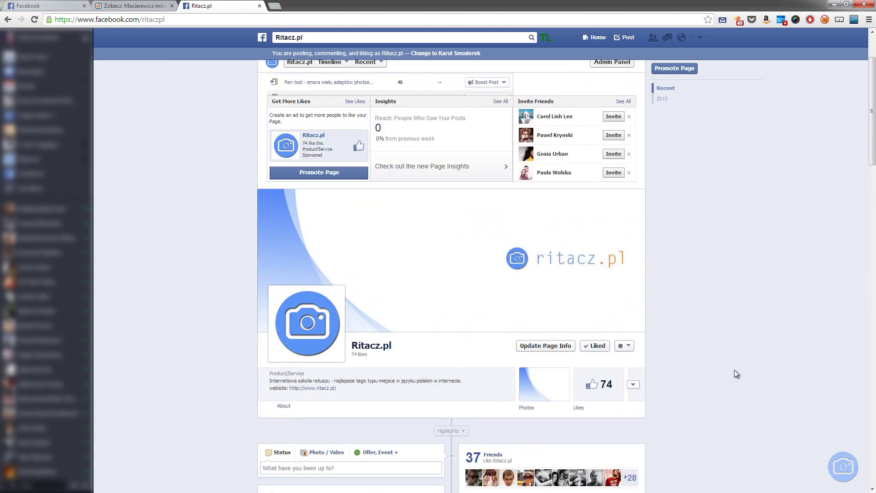
scroll(734, 370, up, 2)
scroll(735, 370, down, 3)
scroll(734, 370, down, 1)
scroll(734, 371, down, 1)
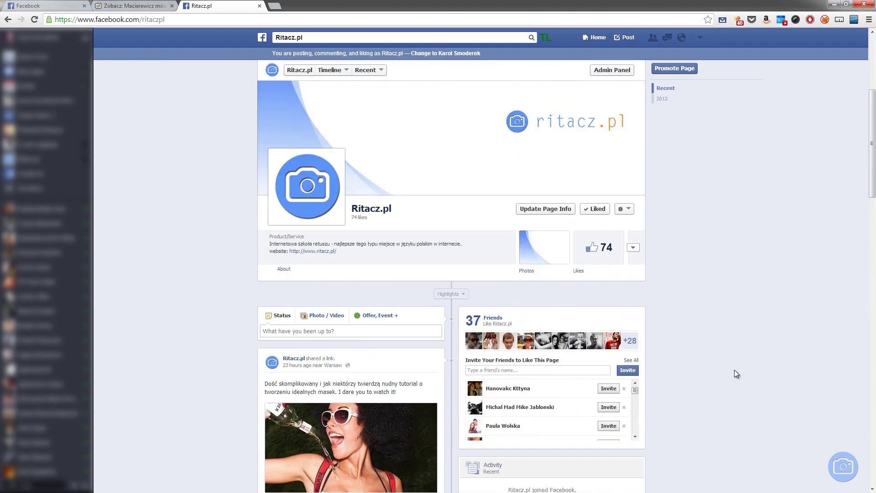
mouse_move(594, 209)
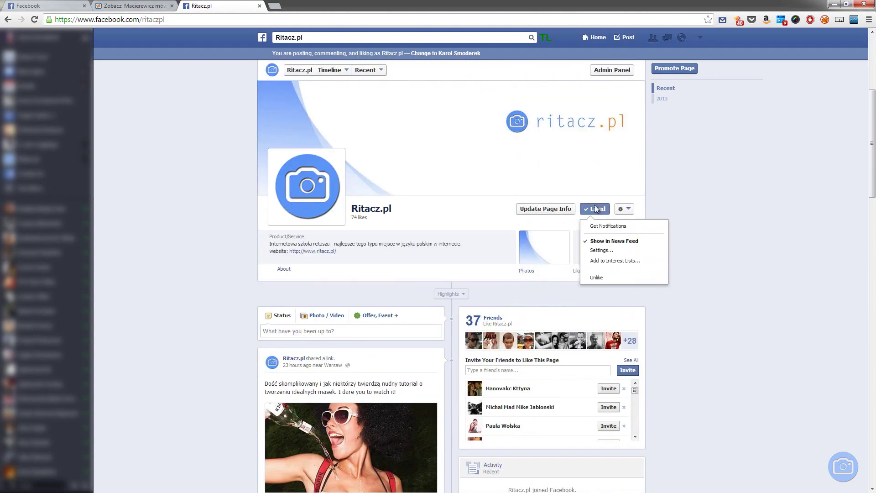
click(624, 246)
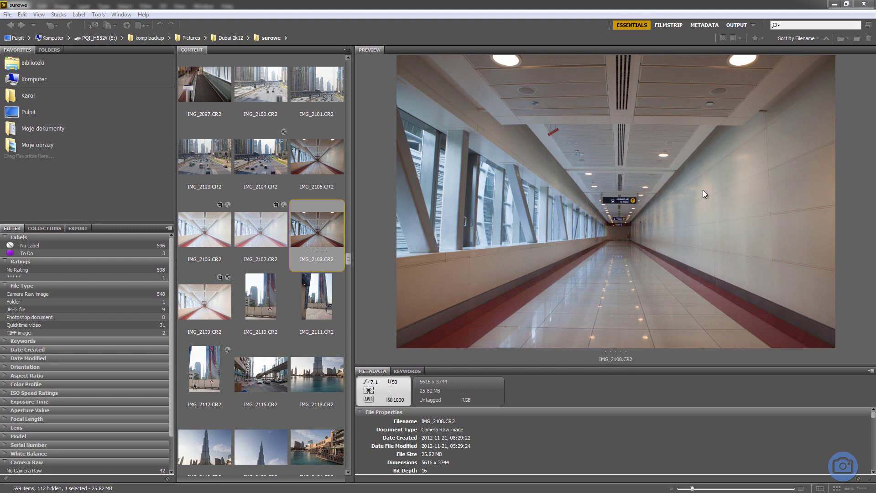
Step: Loupe-inspect the right wall, enlarge the preview panel, and open IMG_2108.CR2 in Camera Raw
click(749, 209)
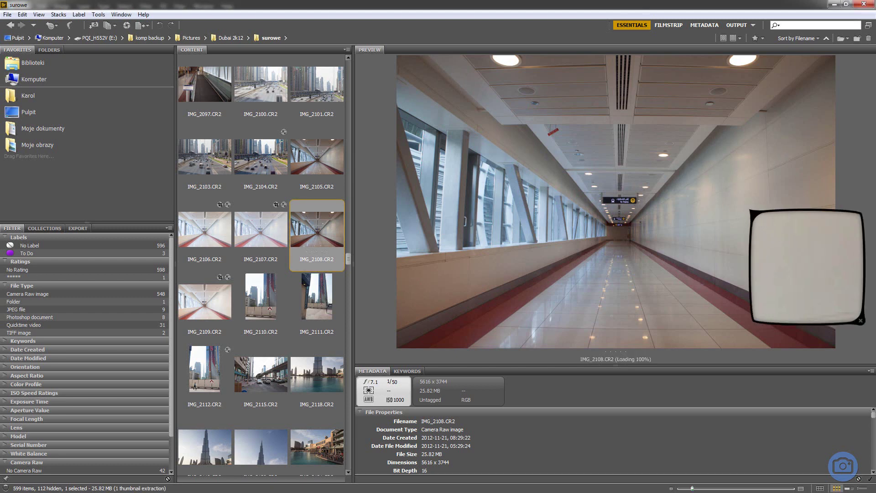
drag(757, 251, 743, 244)
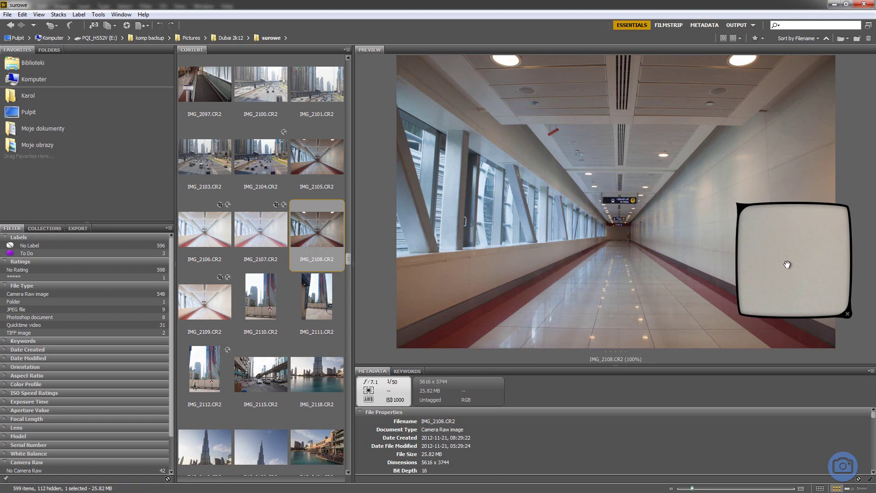
click(755, 231)
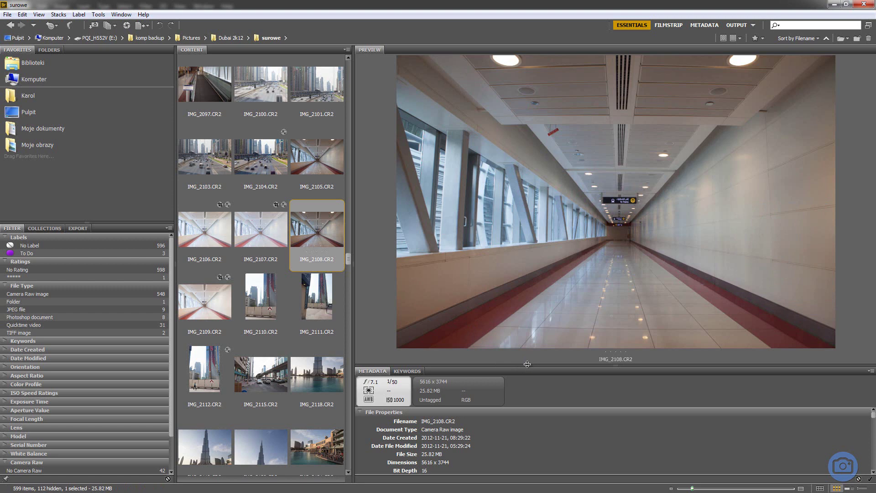
drag(527, 364, 540, 422)
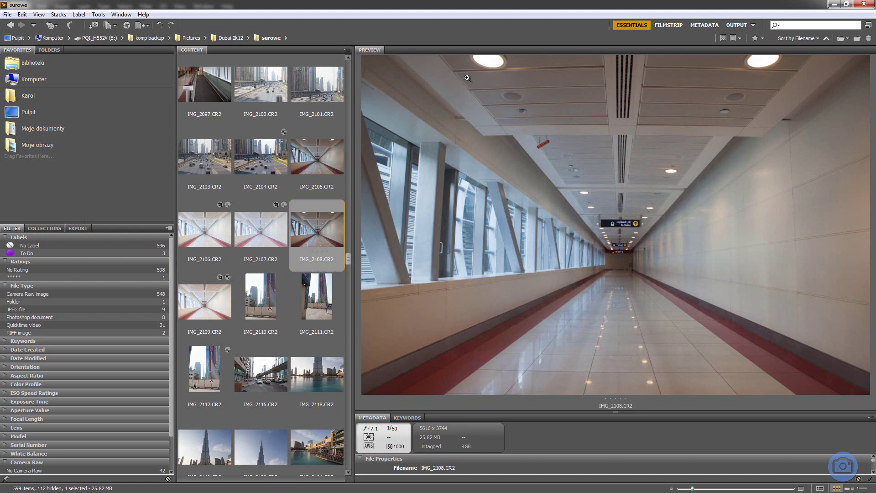
double_click(317, 232)
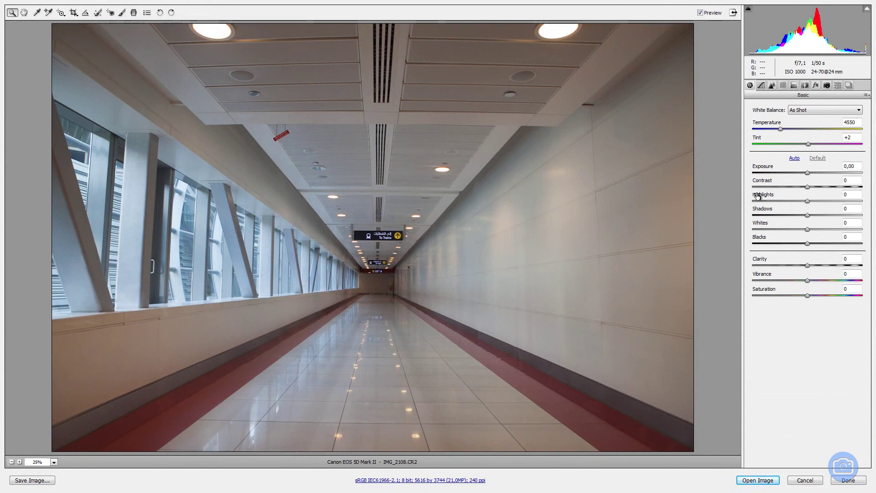
Step: Set Shadows to +100 and raise Whites to about +42 using the Alt clipping view
mouse_move(762, 212)
mouse_down()
mouse_move(799, 202)
mouse_move(625, 197)
mouse_up()
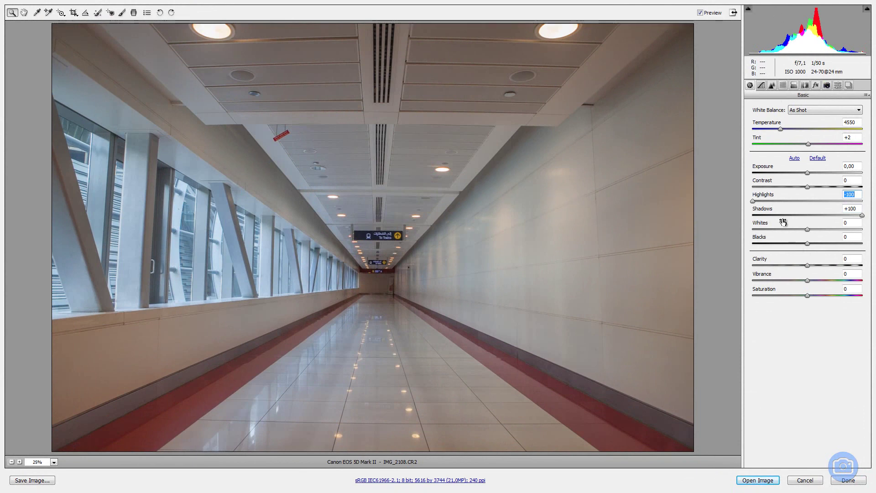
key(alt)
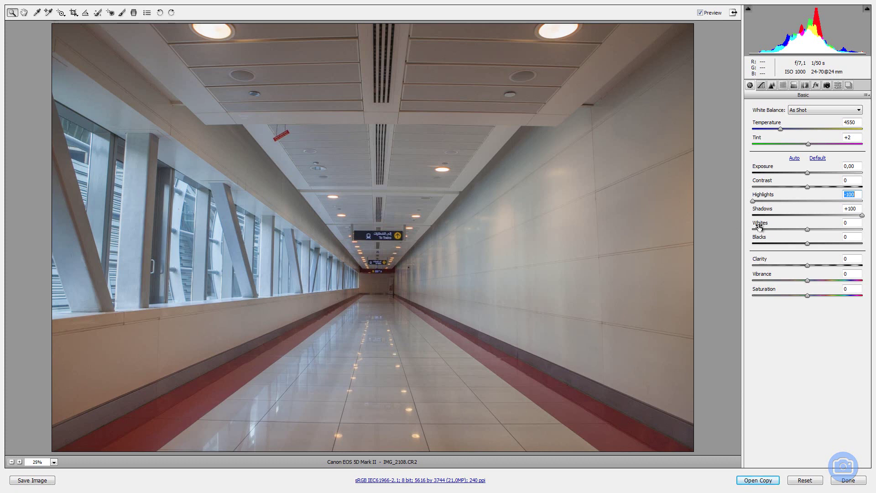
drag(759, 226, 779, 224)
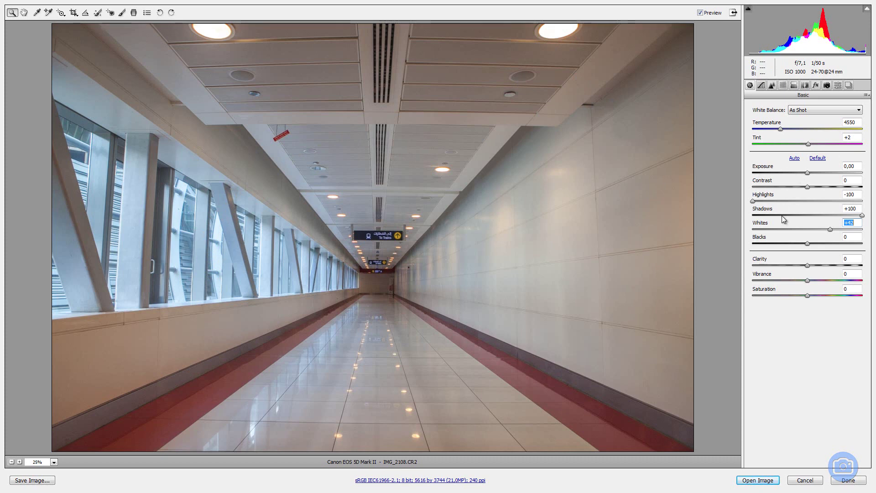
Step: Fine-tune Whites and pull Blacks down to -34 while watching the clipping view
drag(760, 225, 760, 226)
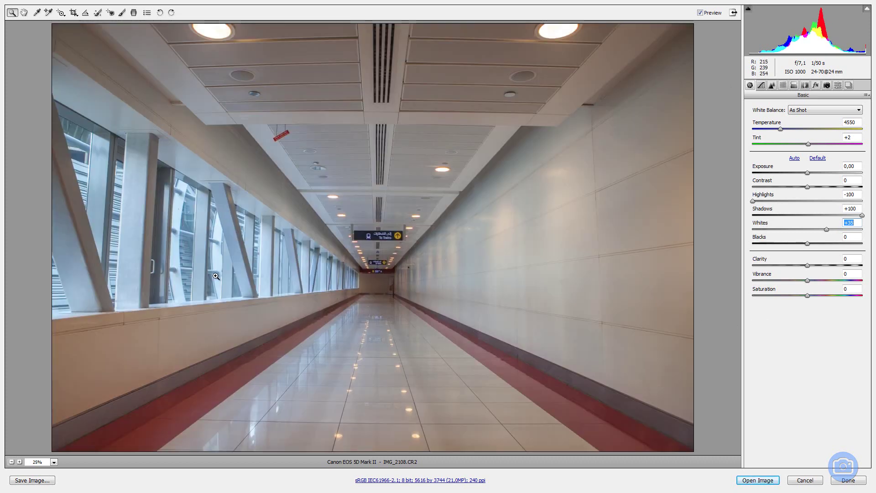
key(alt)
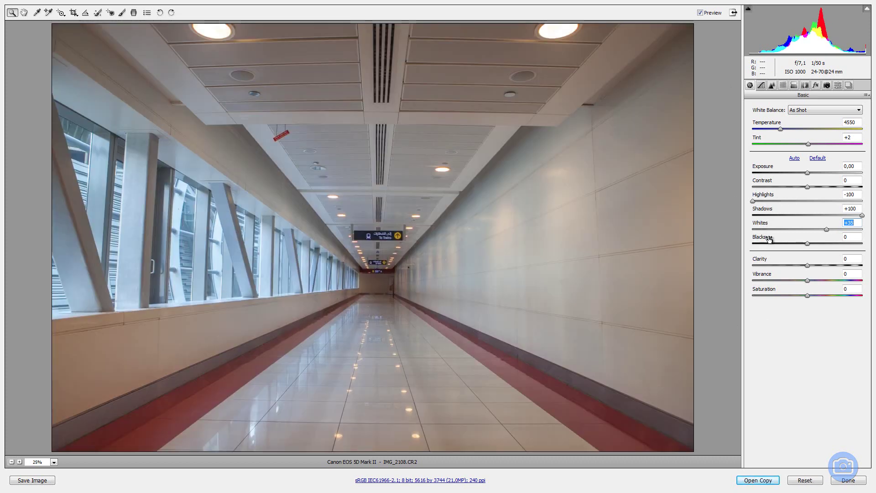
drag(769, 239, 753, 238)
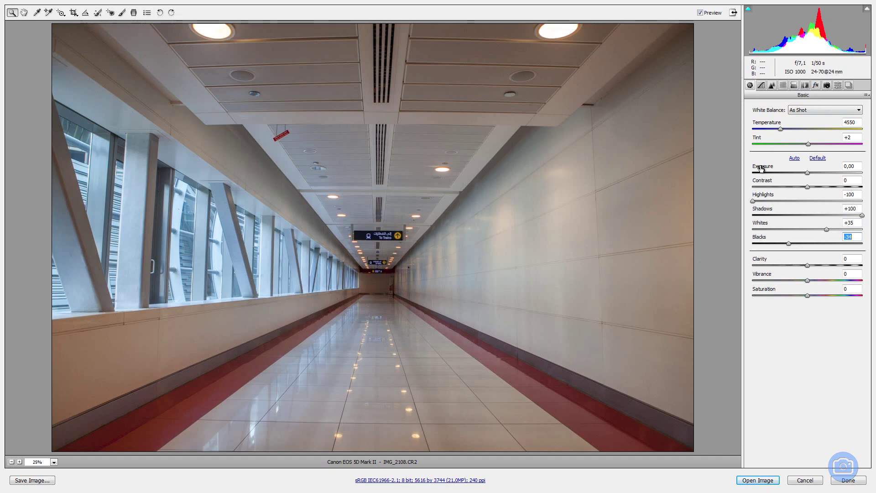
Step: Raise Exposure to +1.50, set Whites to +35, and show the Detail settings
drag(760, 167, 772, 168)
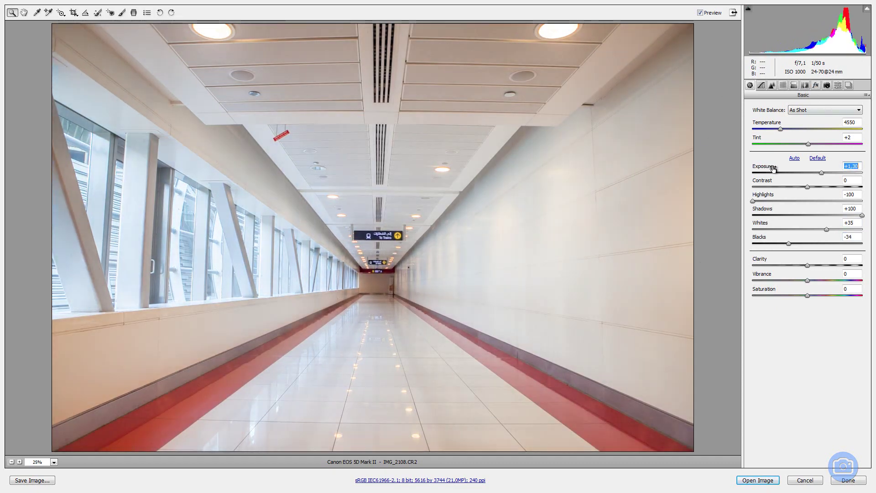
drag(773, 167, 775, 169)
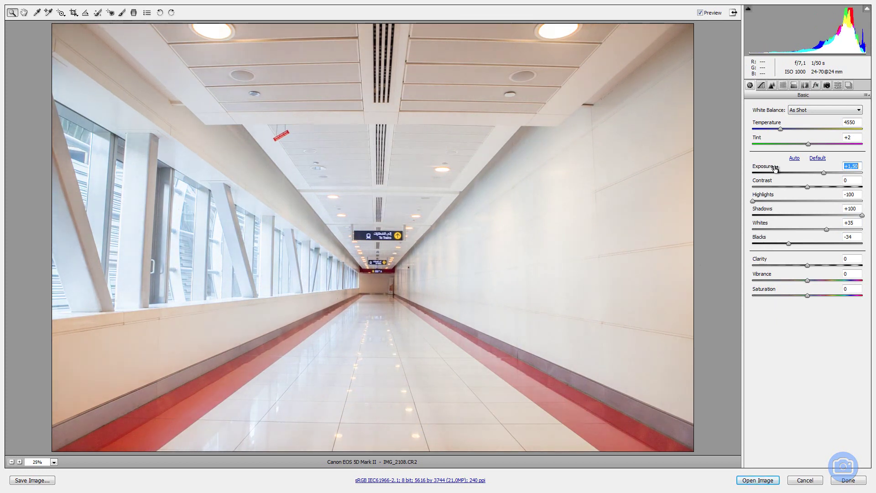
alt+click(770, 225)
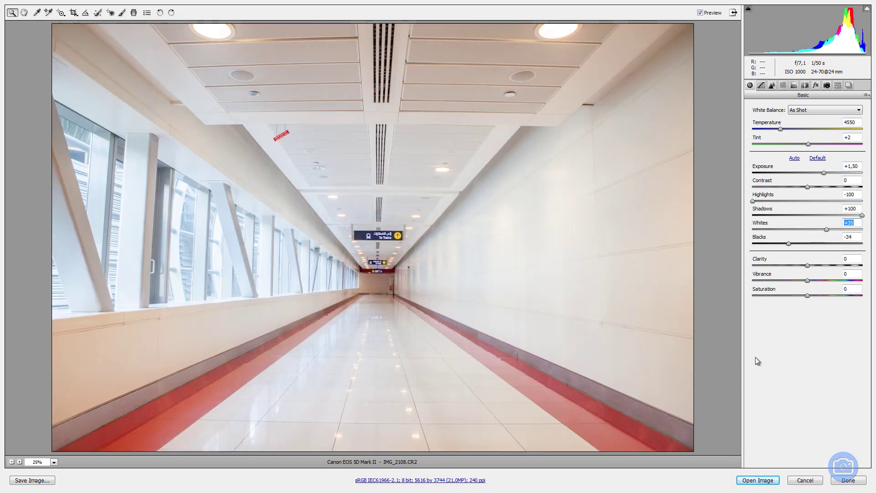
click(771, 85)
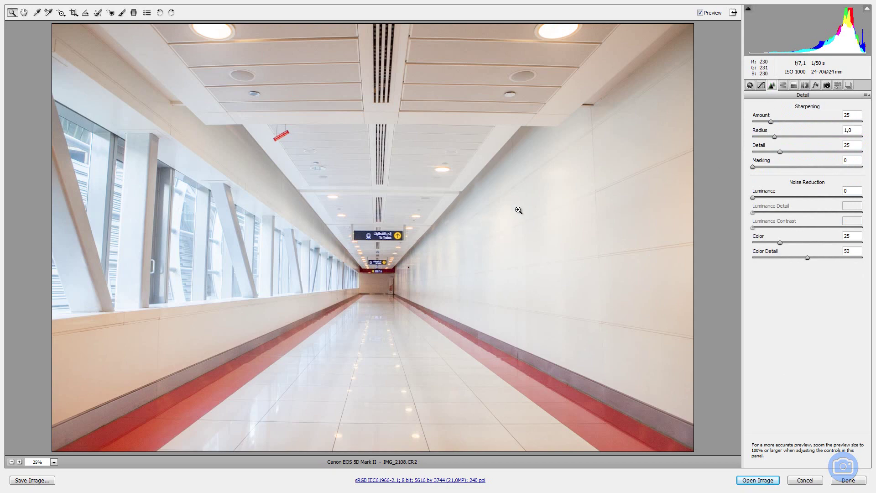
Step: Zoom to 100% and pan to the red floor strip to inspect the noise
click(587, 384)
click(587, 312)
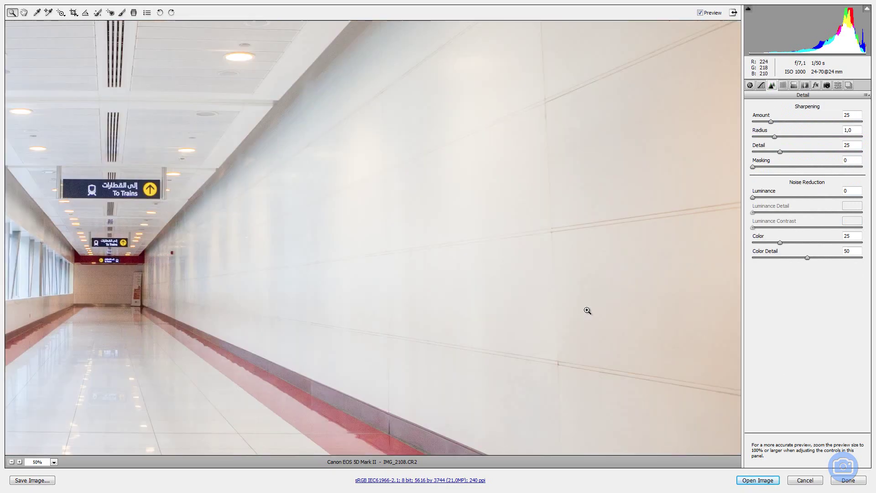
click(585, 306)
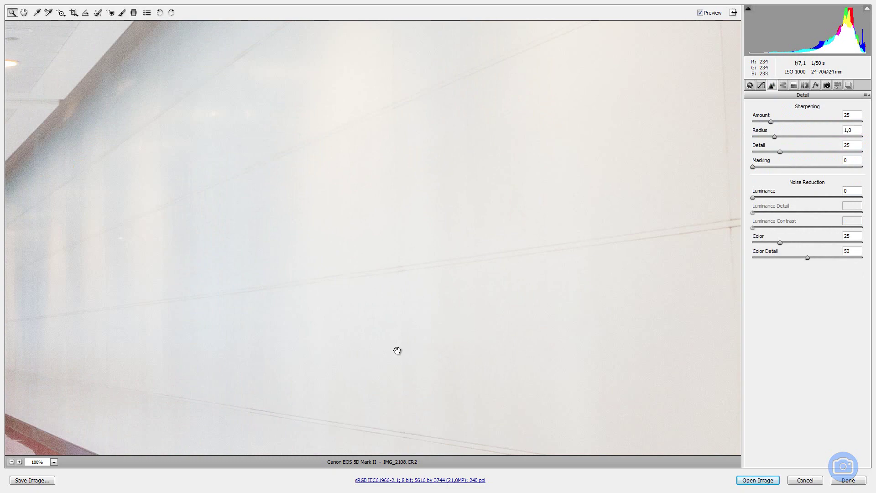
drag(372, 377, 592, 233)
drag(393, 333, 359, 203)
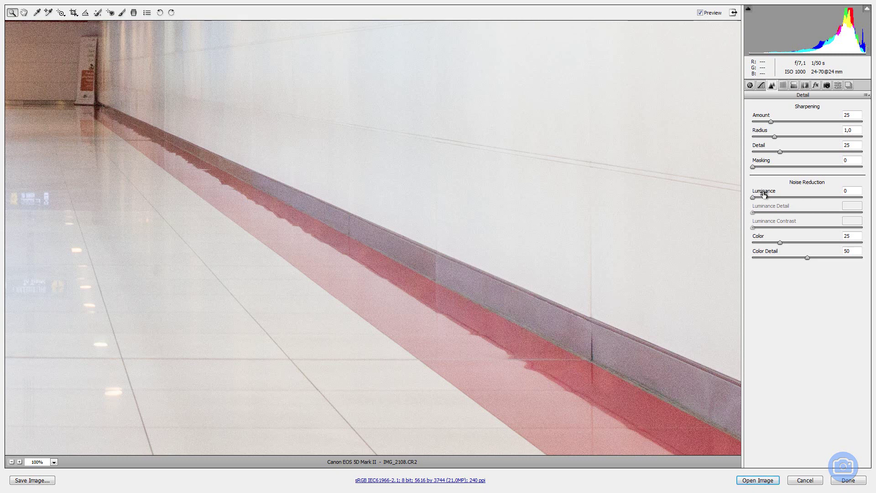
Step: Set Luminance noise reduction to 62 and toggle Preview to compare with the original
drag(762, 192, 787, 194)
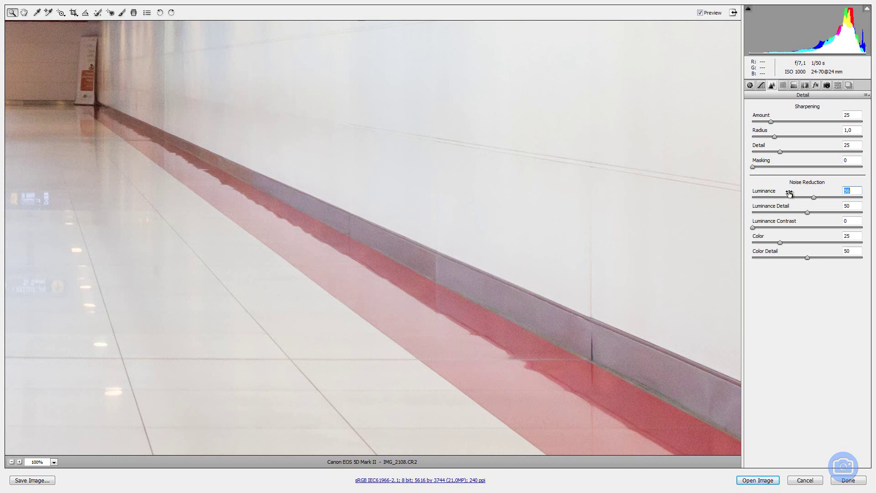
drag(787, 194, 796, 193)
click(701, 14)
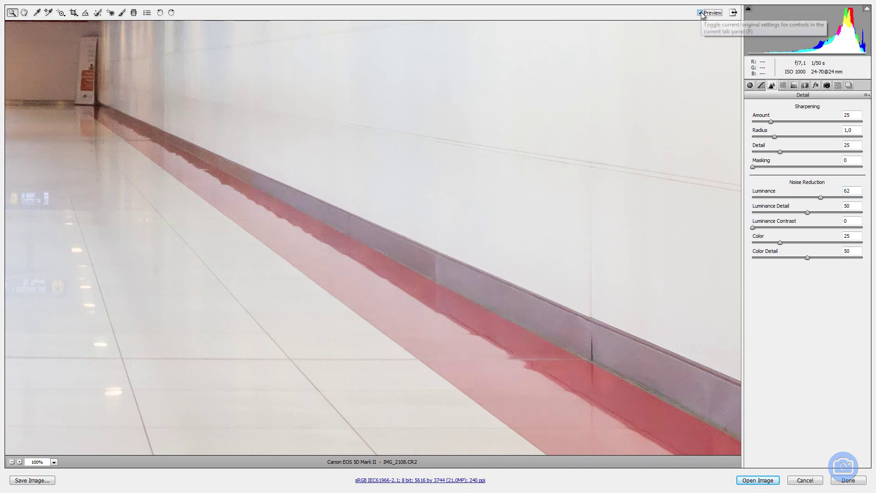
click(700, 13)
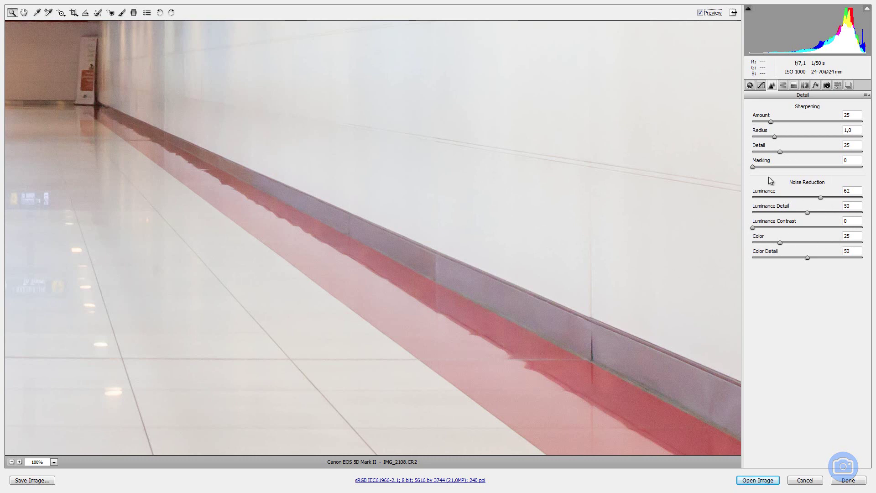
Step: Raise the Sharpening Amount from its default 25 to 84
drag(759, 116, 784, 116)
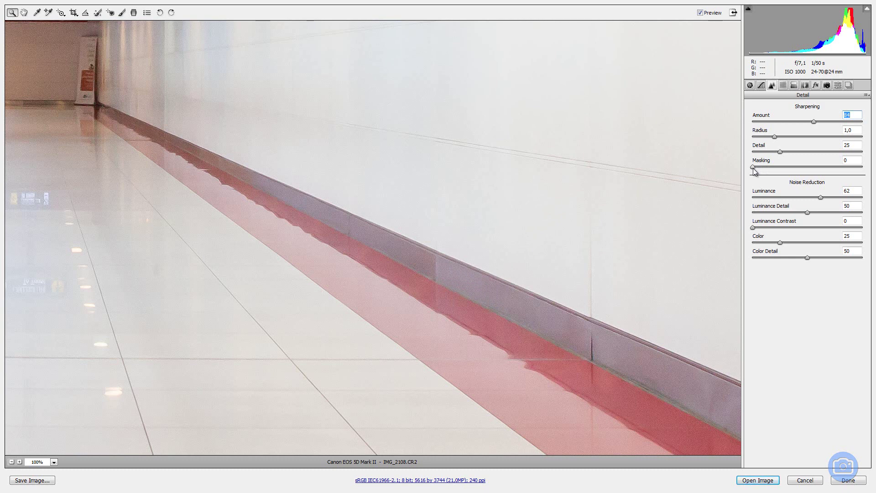
Step: Set sharpening Masking to 53 while viewing the Alt mask, then zoom out to judge it
key(alt)
drag(756, 161, 760, 158)
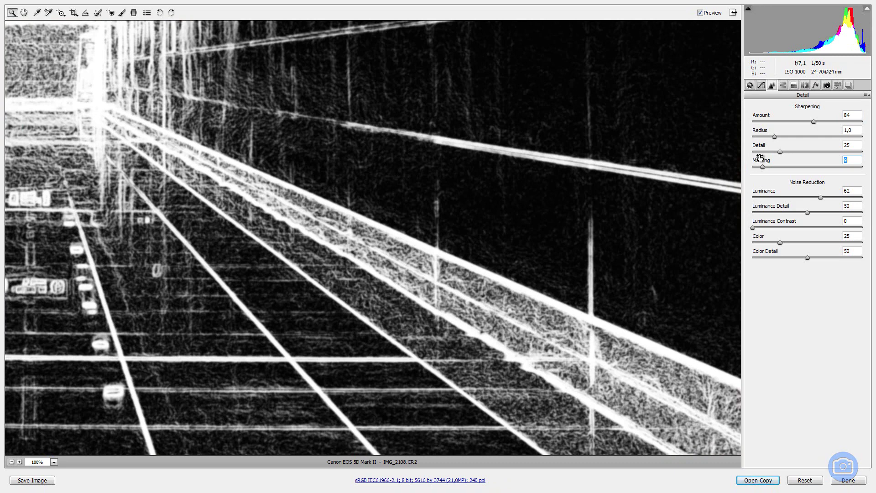
drag(760, 158, 778, 158)
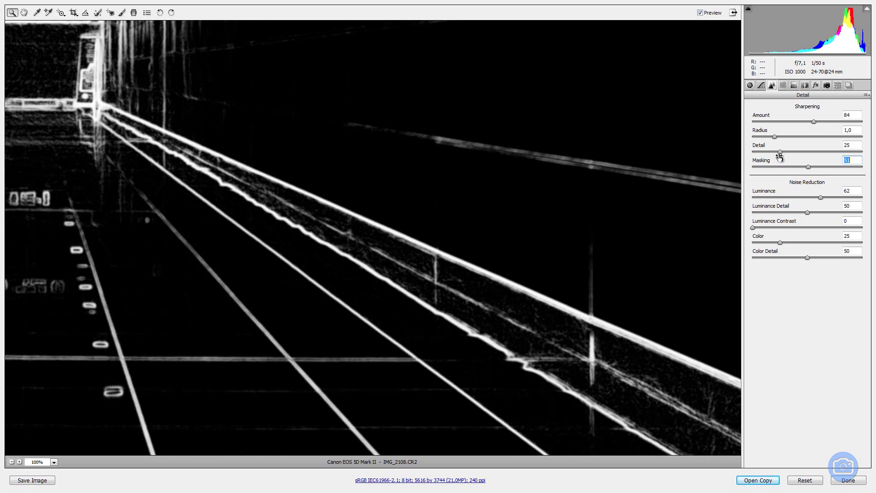
drag(778, 157, 780, 157)
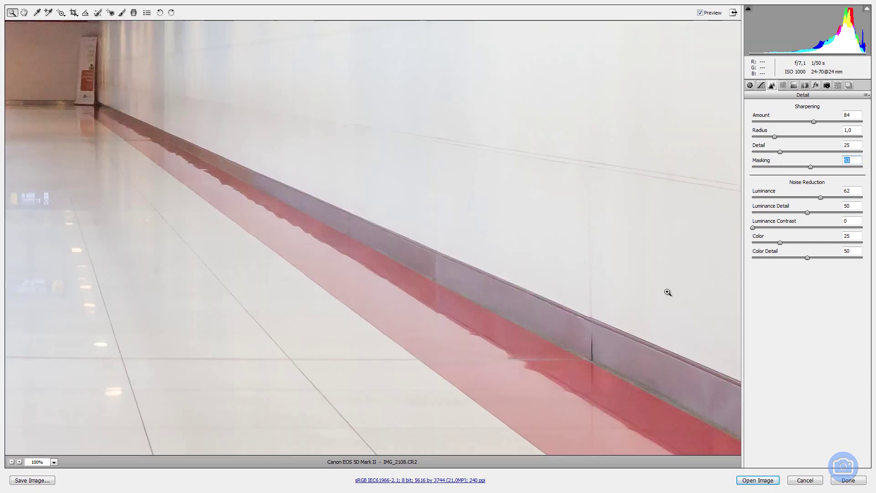
alt+click(641, 314)
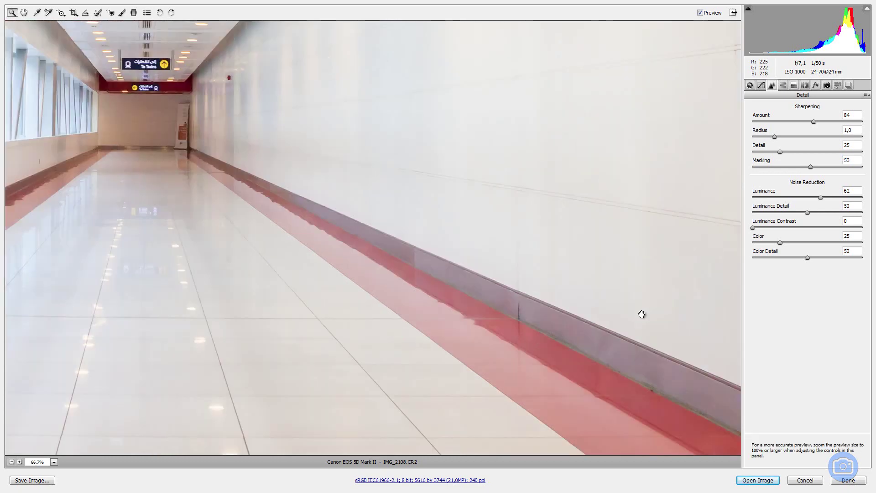
click(641, 314)
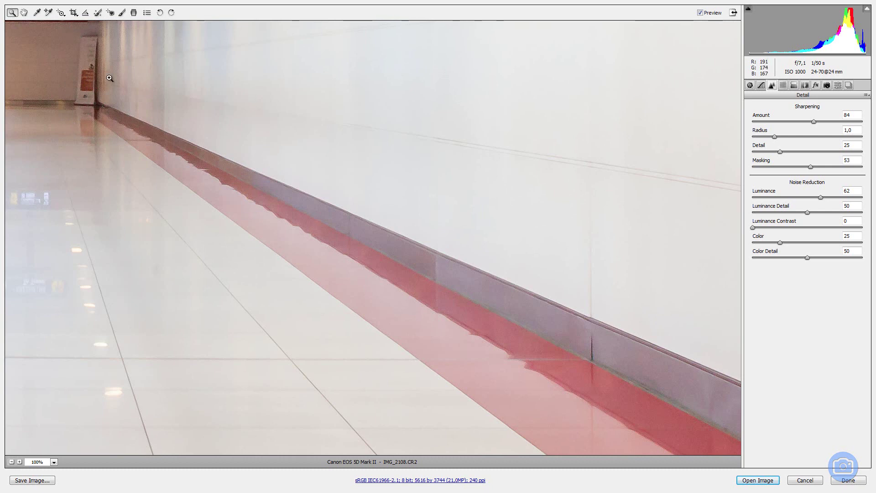
alt+click(61, 244)
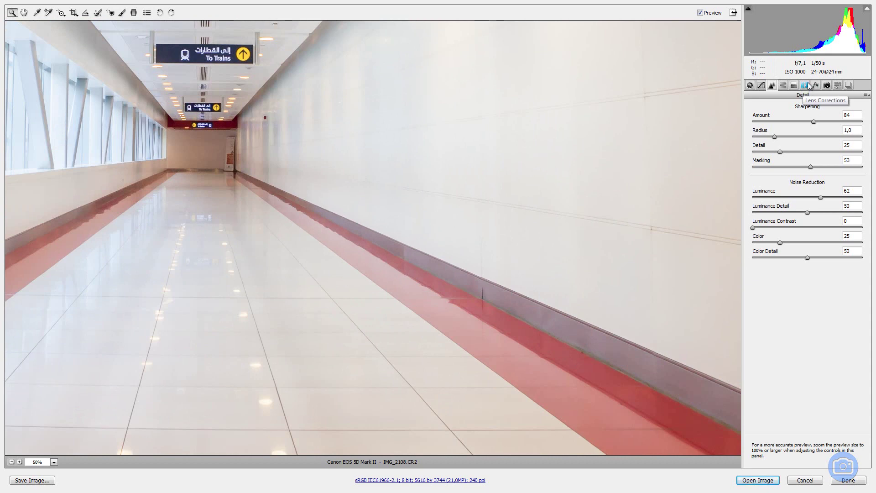
Step: Enable the Canon EF 24-70mm f/2.8L lens profile correction and Remove Chromatic Aberration
click(805, 85)
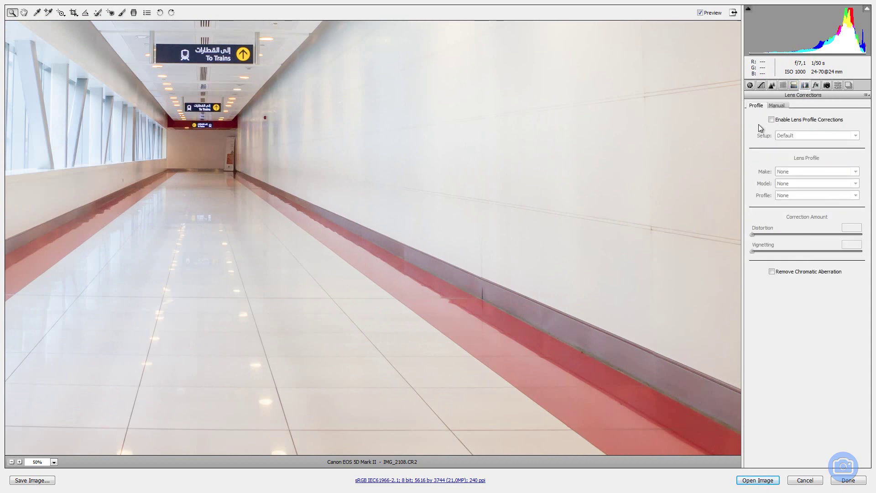
alt+click(727, 129)
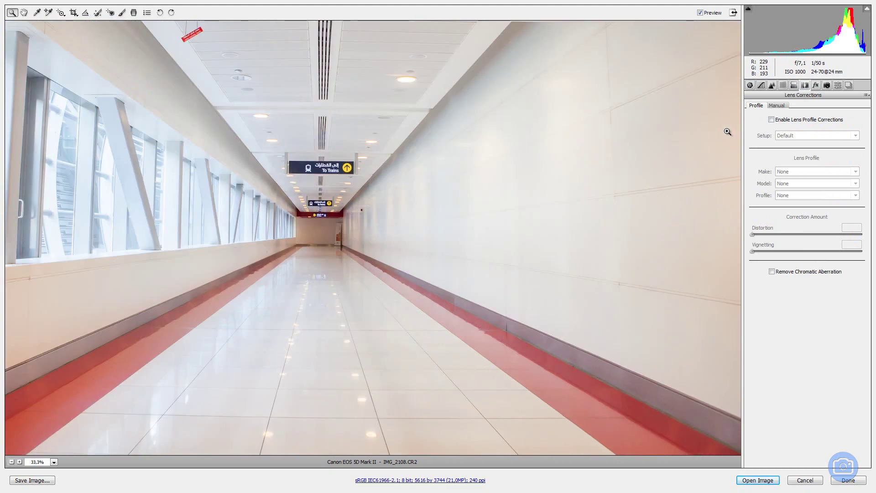
alt+click(727, 131)
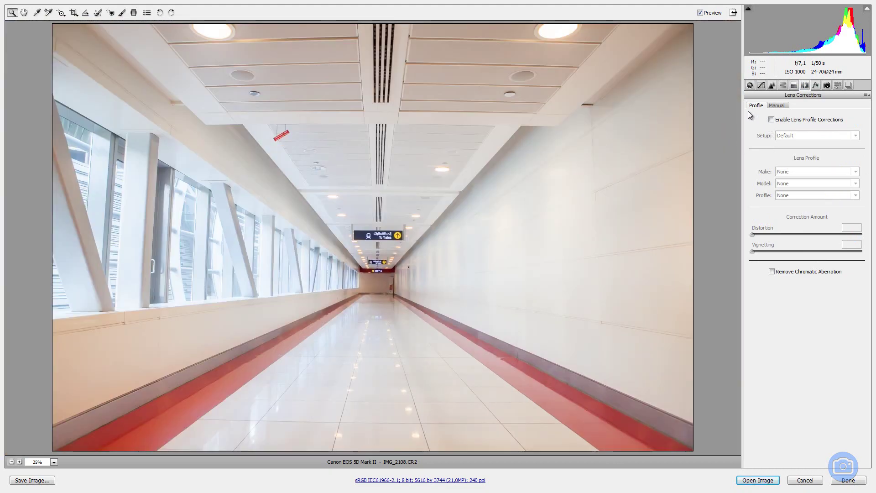
click(771, 120)
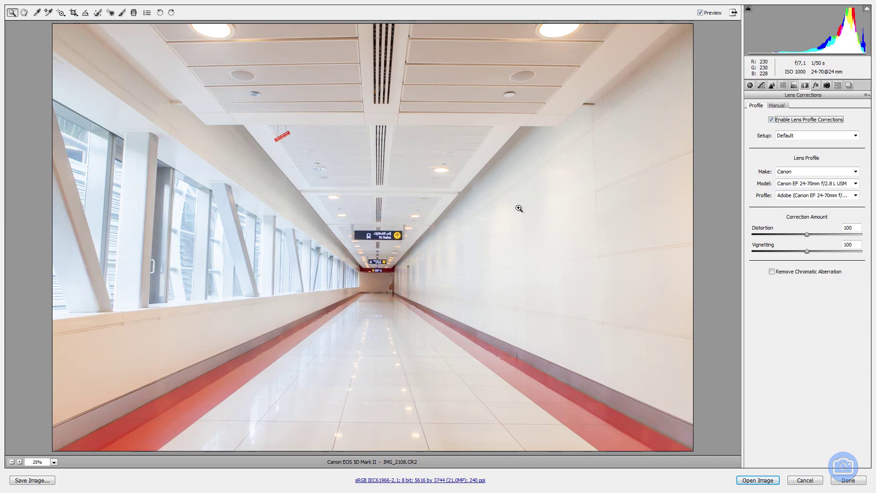
click(771, 272)
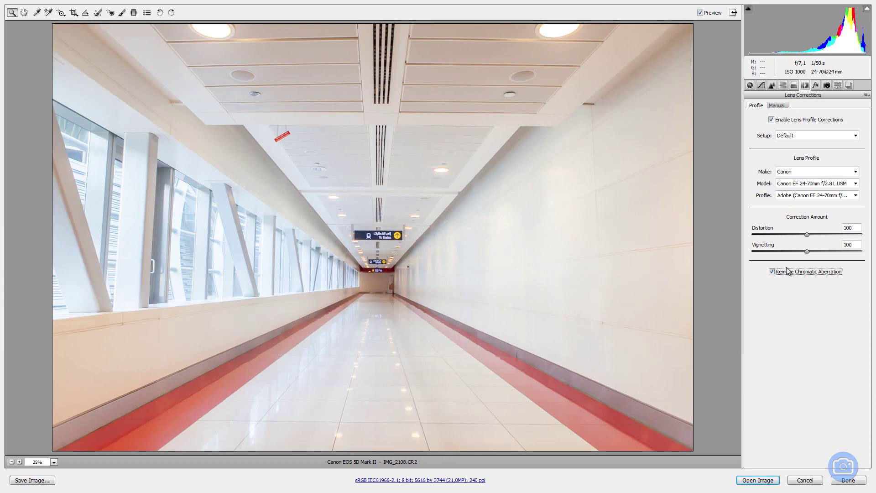
click(750, 86)
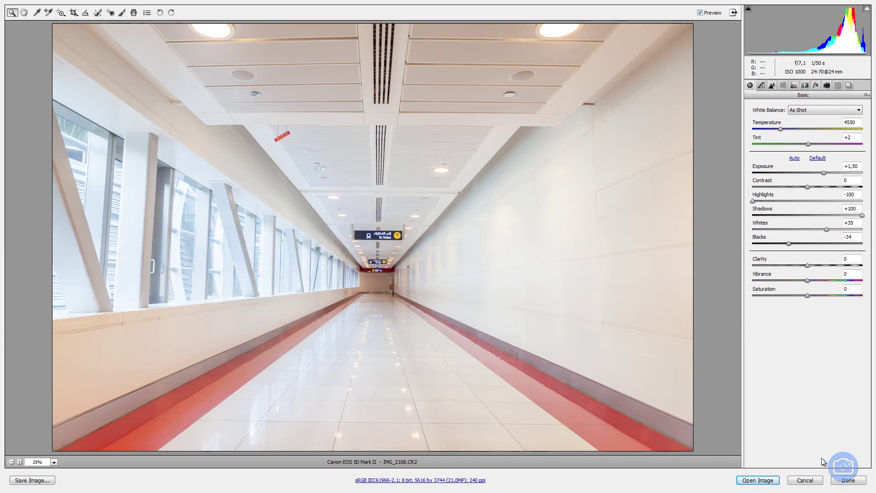
Step: Open the photo in Photoshop, duplicate it to Layer 1, and launch Adaptive Wide Angle
click(755, 480)
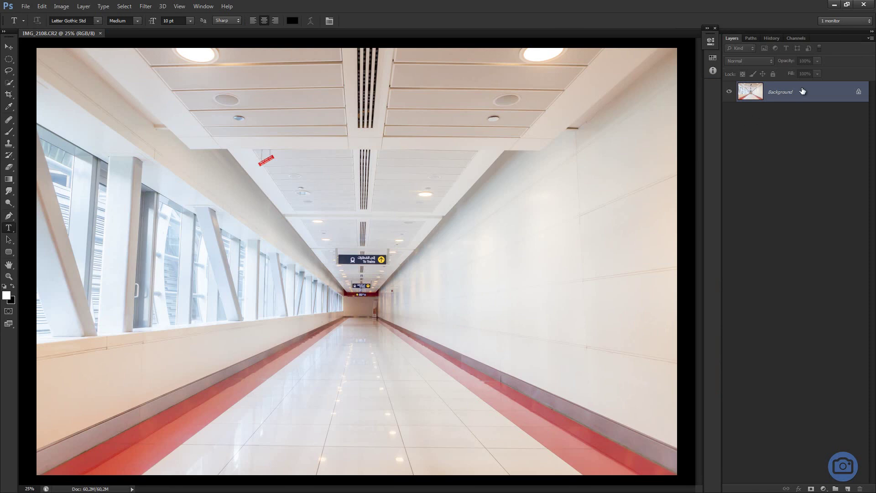
key(ctrl+j)
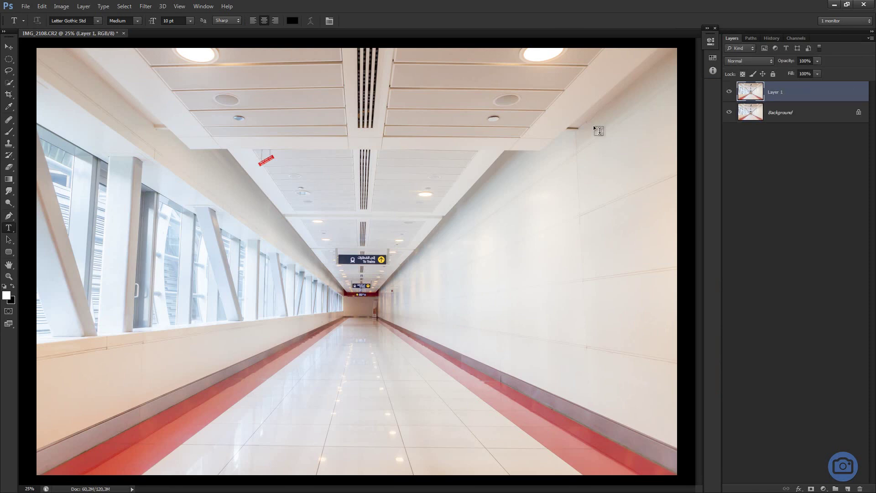
click(137, 7)
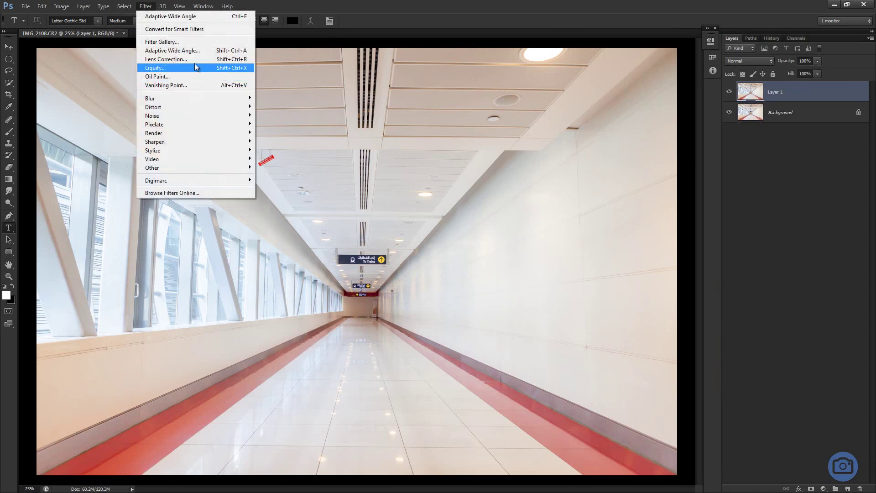
click(144, 6)
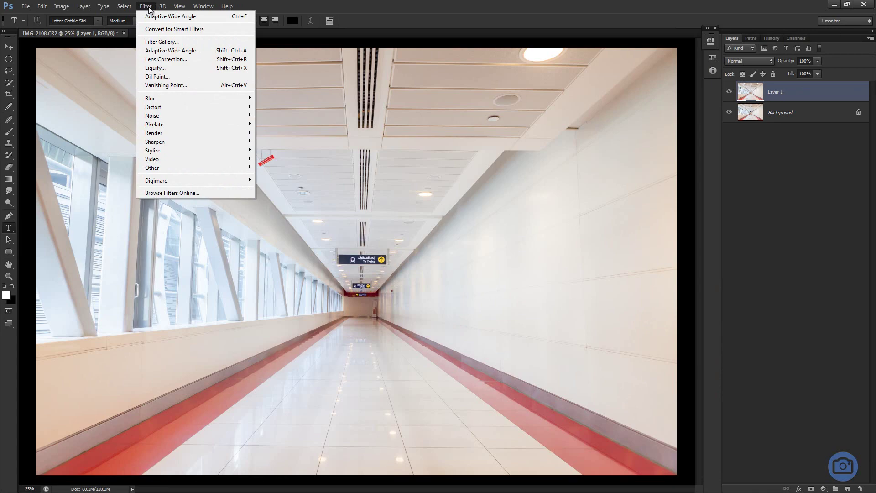
click(179, 52)
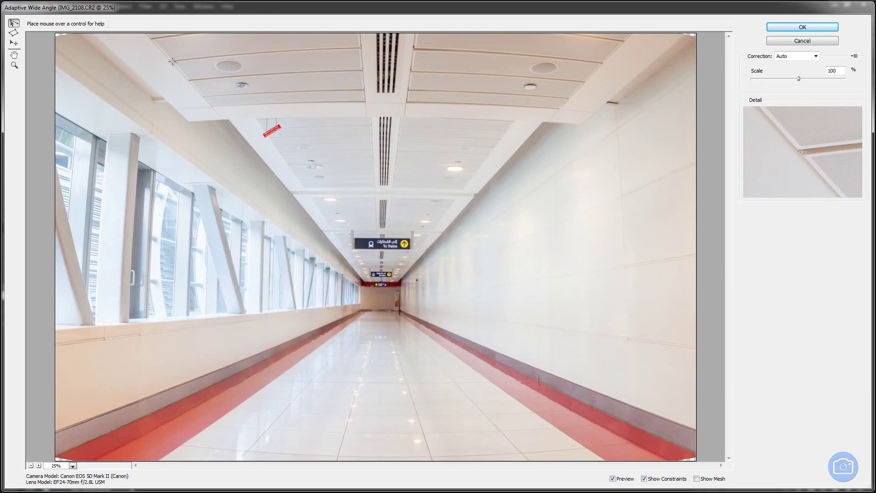
Step: Draw a constraint along the top ceiling edge and set it to Horizontal
click(172, 60)
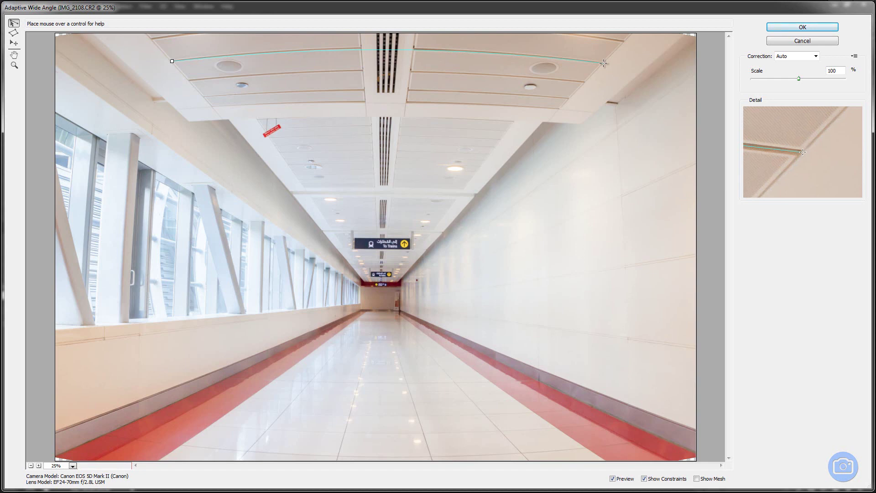
click(604, 63)
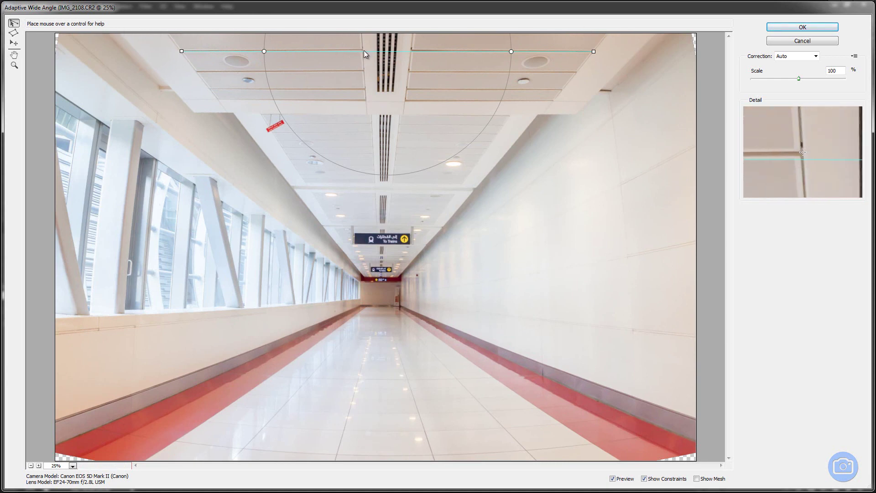
right_click(327, 52)
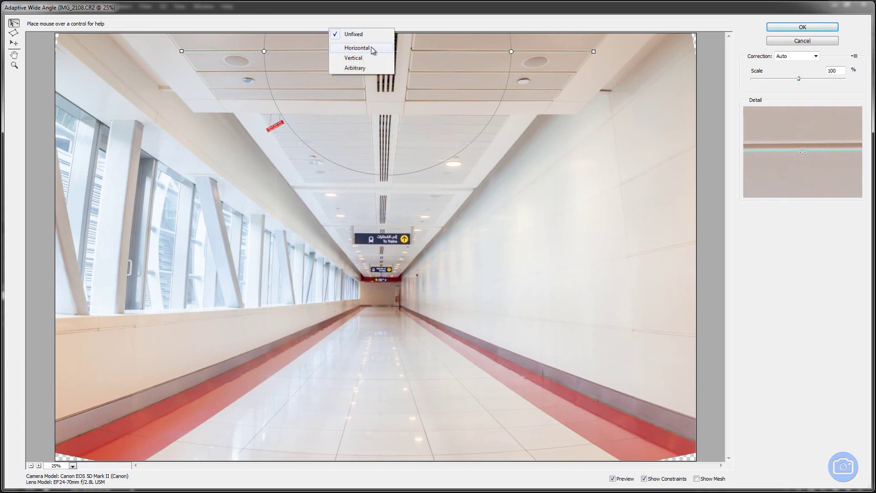
click(356, 48)
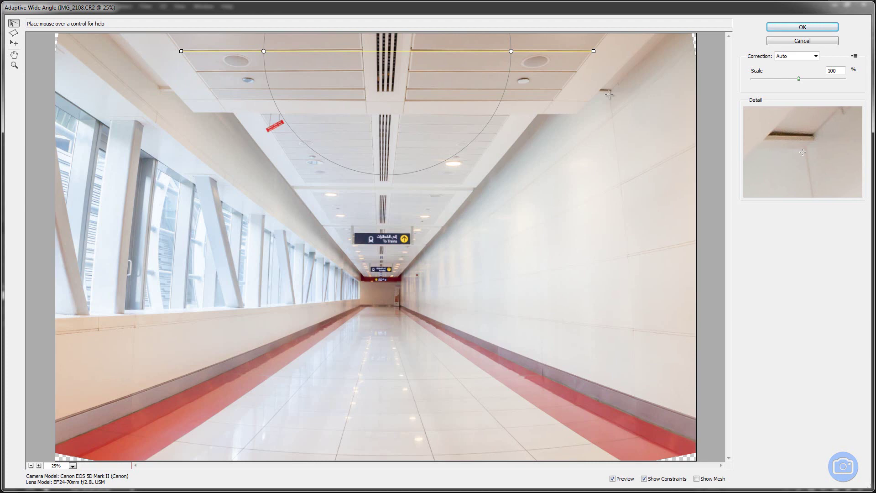
Step: Constrain the right wall edge to Vertical, then trace a constraint along a left window column
click(609, 95)
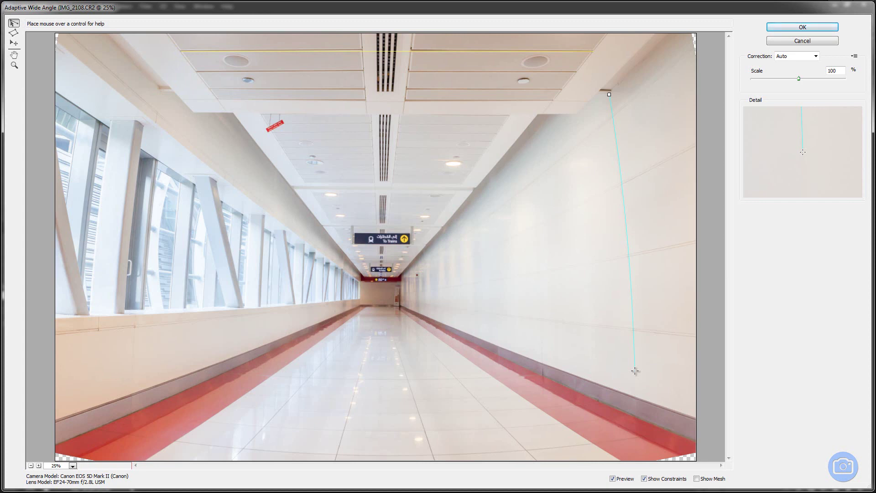
click(635, 371)
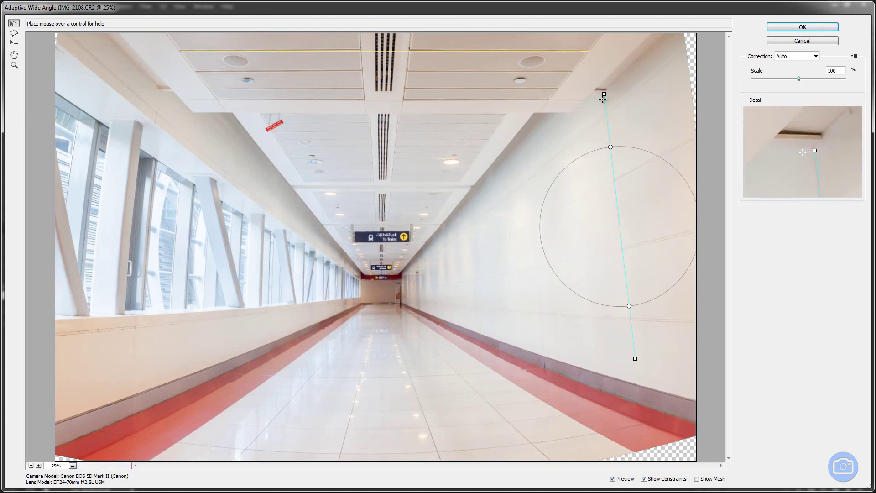
right_click(616, 198)
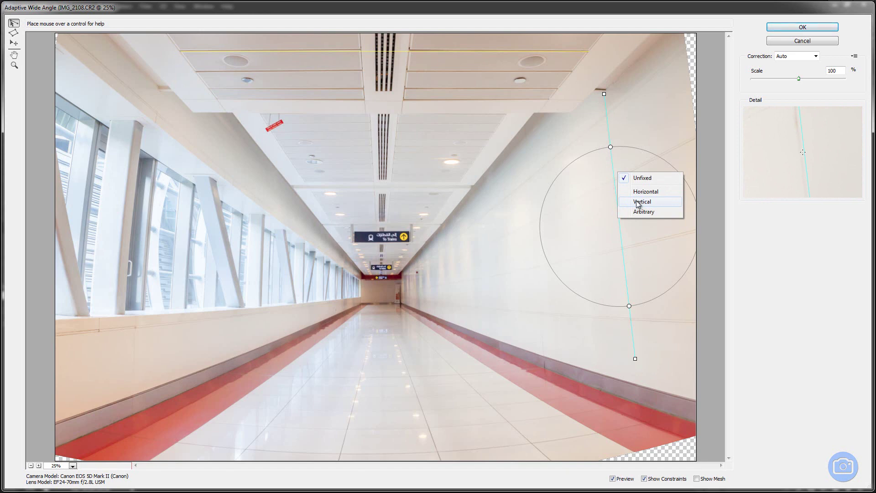
click(637, 202)
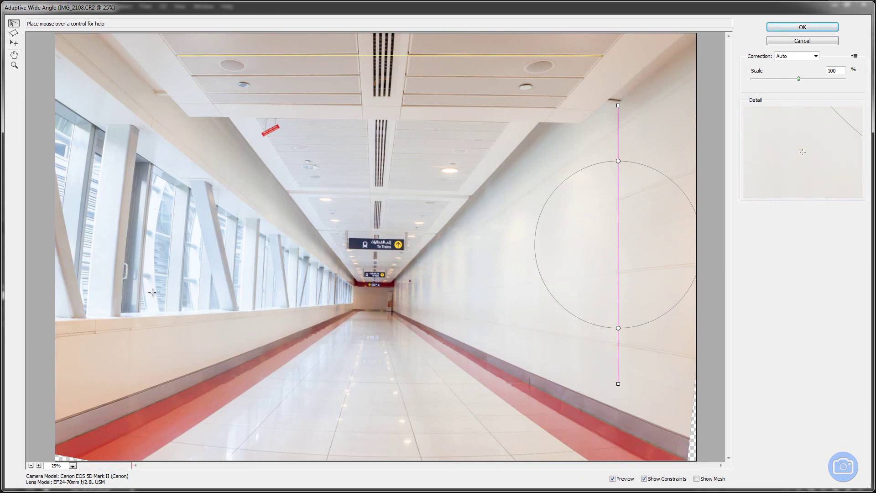
click(131, 125)
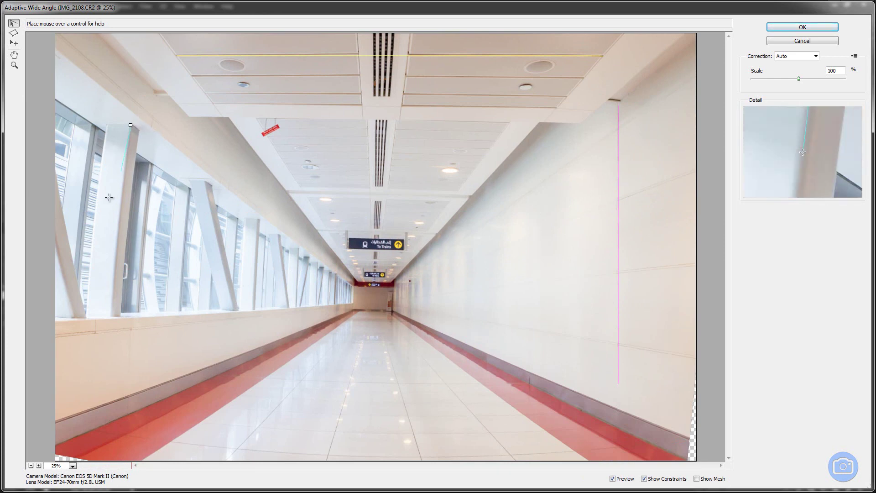
click(111, 318)
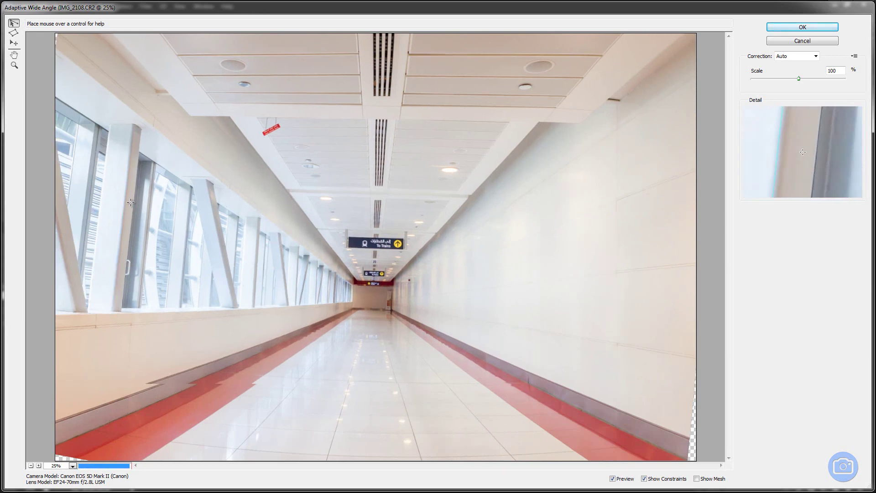
Step: Set the left window column constraint to Vertical and trace a constraint along the floor's bottom edge
right_click(127, 170)
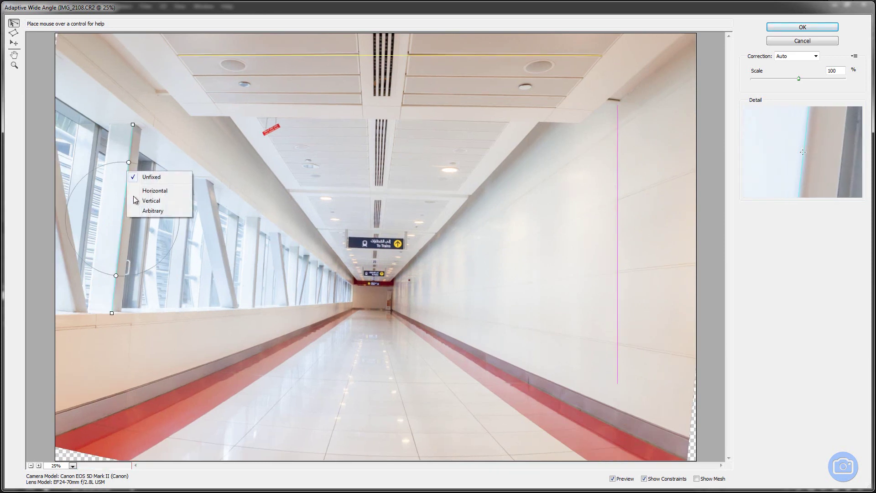
click(141, 200)
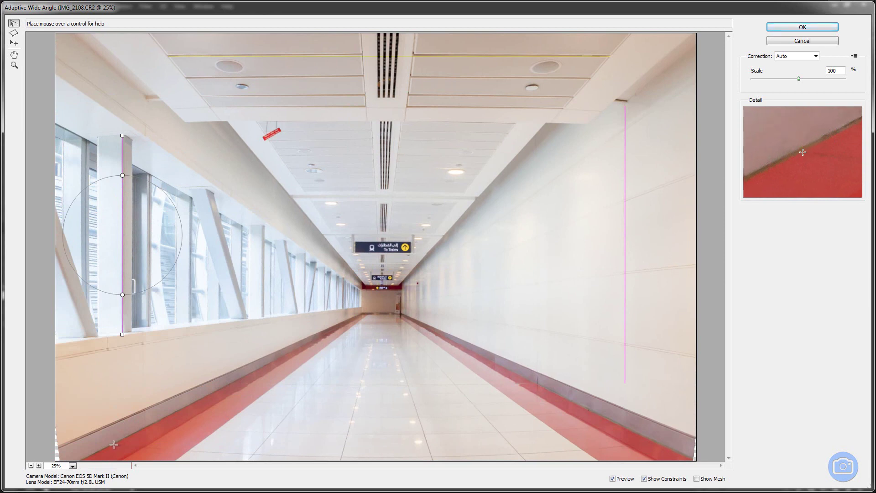
click(114, 444)
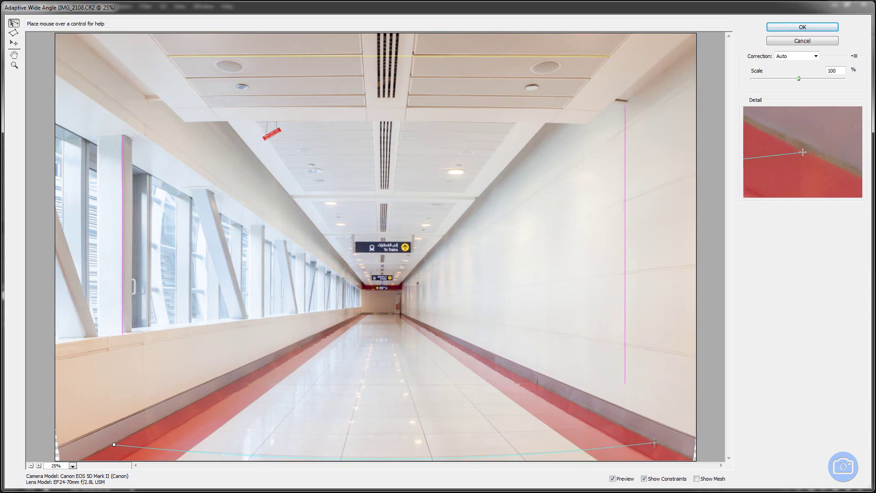
click(654, 443)
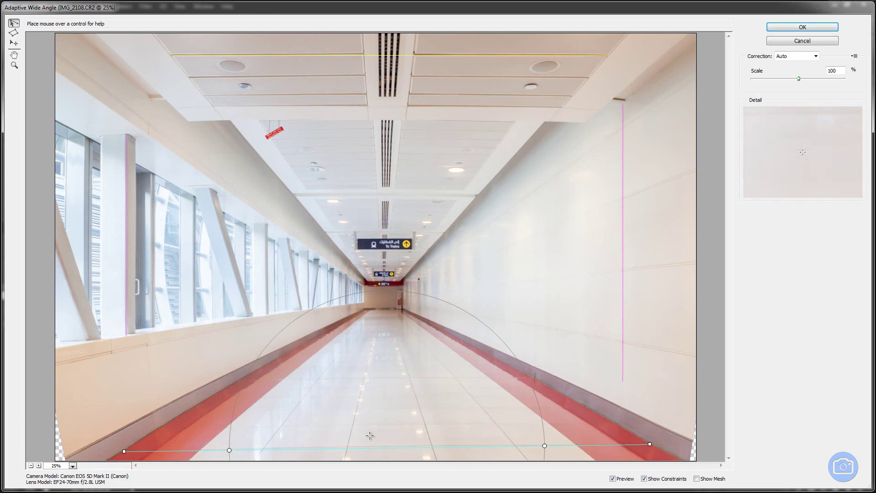
Step: Set the floor constraint to Horizontal and apply the Adaptive Wide Angle correction to Layer 1
right_click(376, 448)
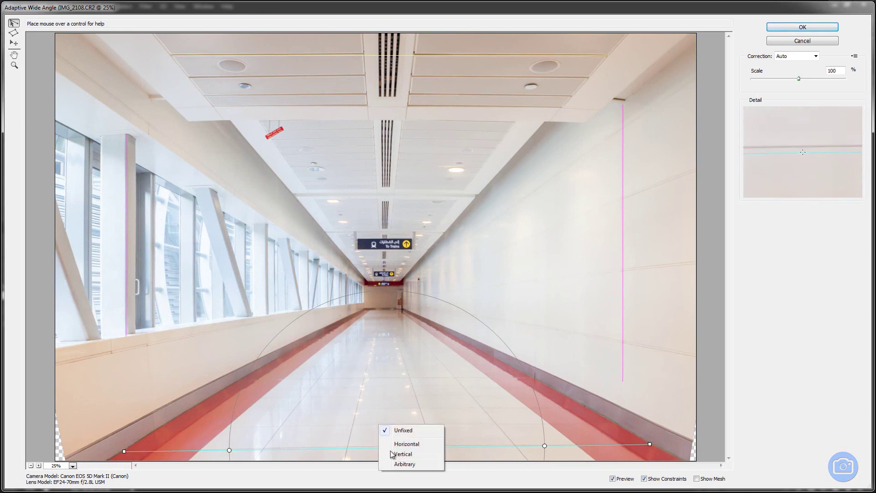
click(417, 444)
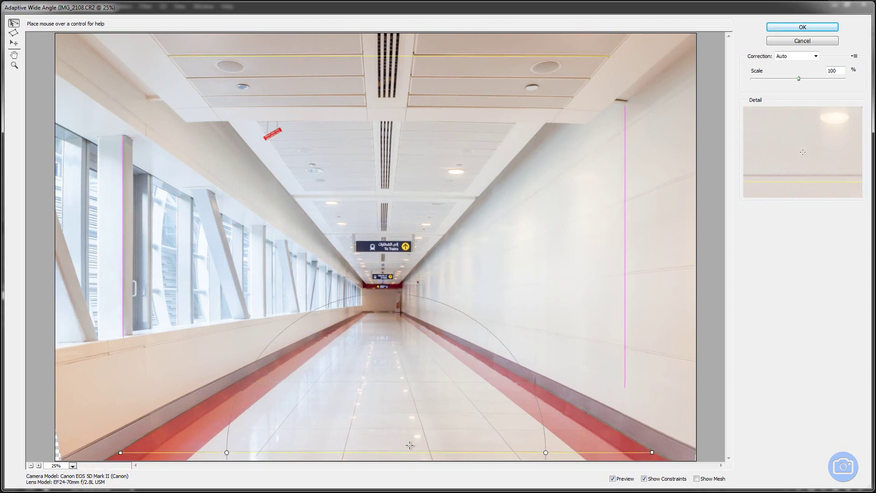
click(815, 26)
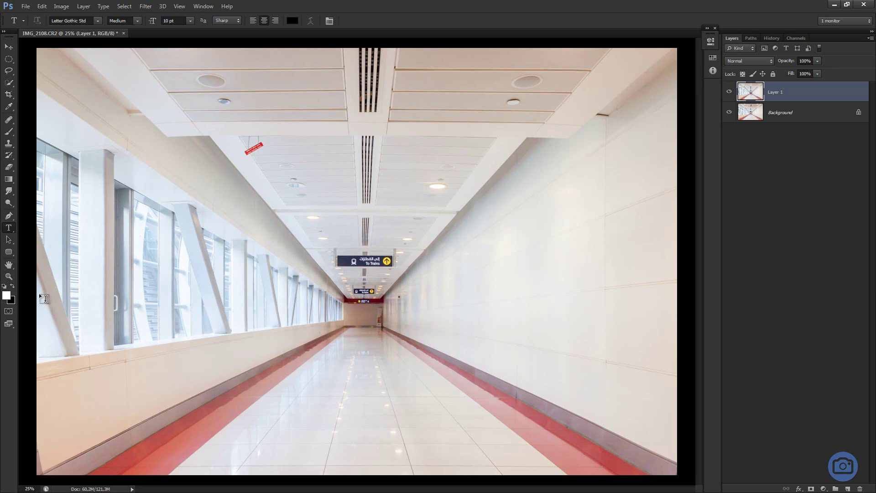
Step: Crop the photo with an Unconstrained ratio, pulling the edges in to exclude the warped borders
click(9, 94)
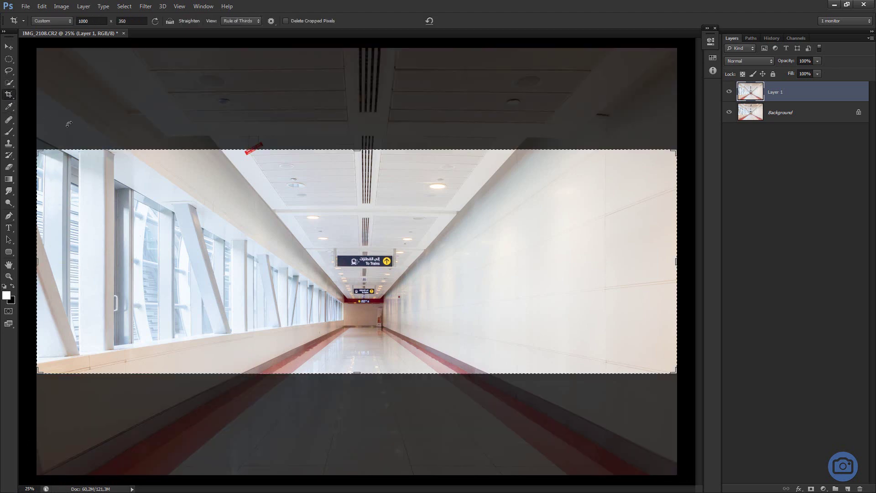
click(64, 21)
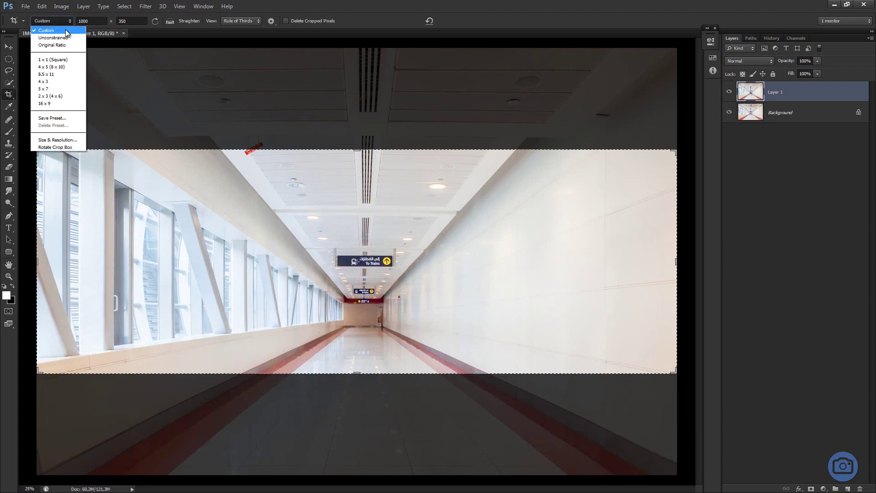
click(69, 38)
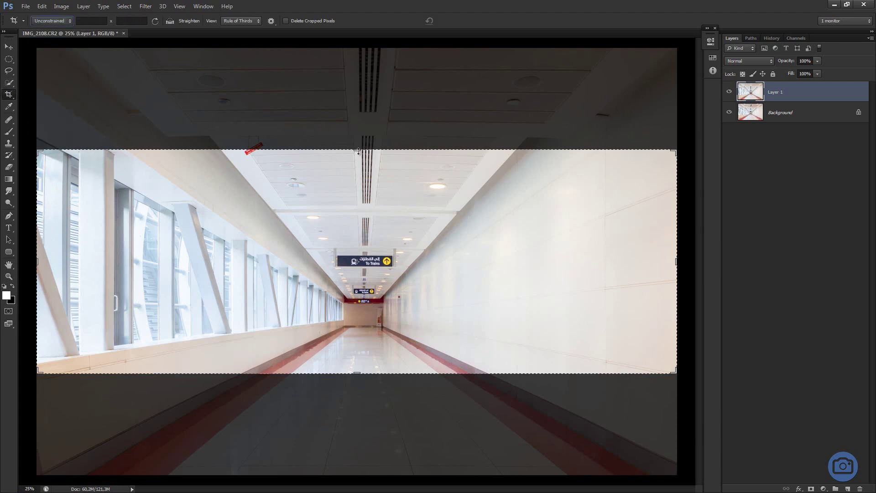
drag(358, 149, 367, 89)
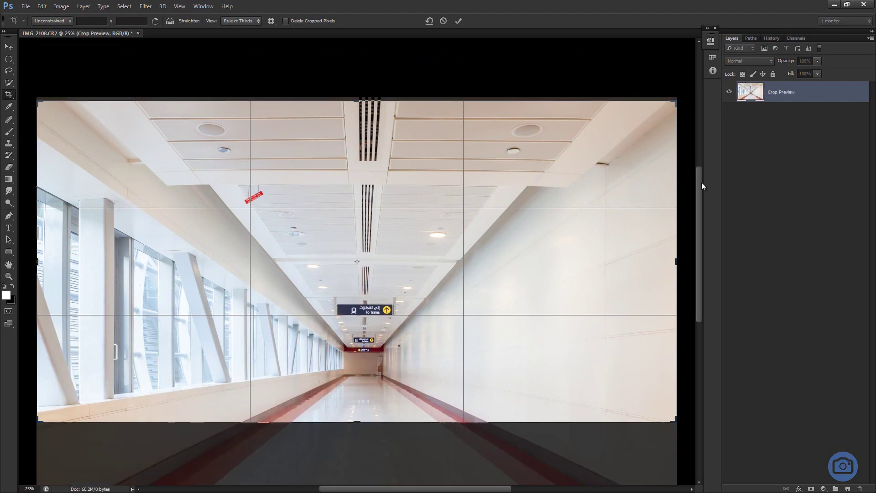
drag(702, 183, 727, 278)
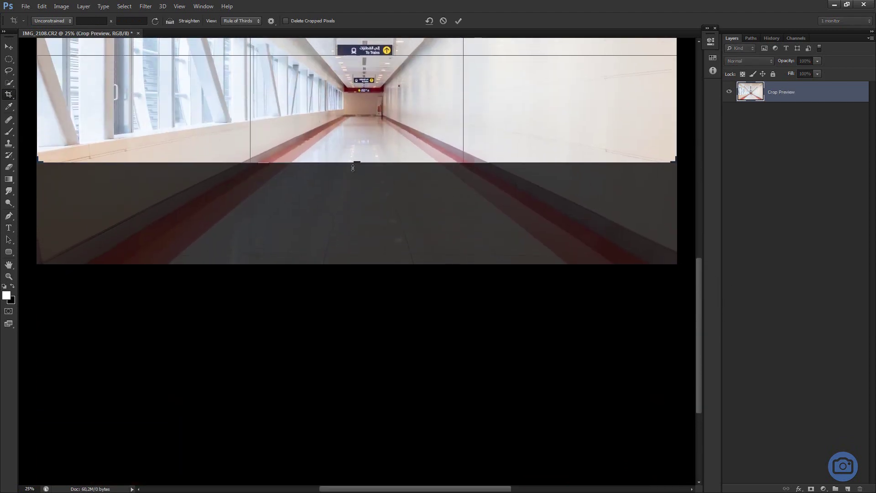
drag(352, 168, 362, 210)
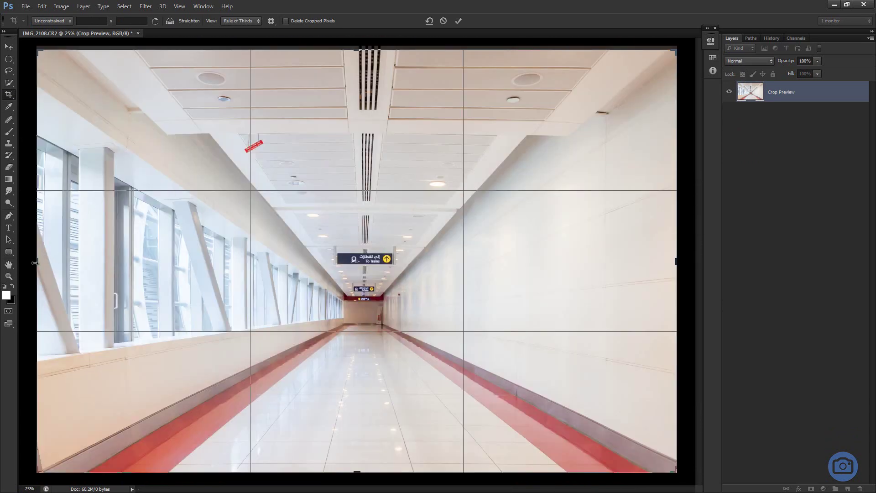
drag(35, 263, 50, 264)
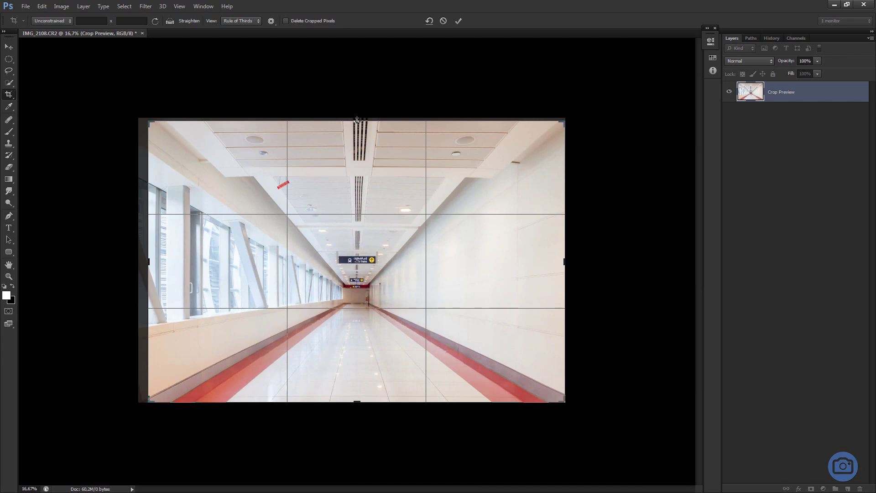
drag(357, 120, 357, 118)
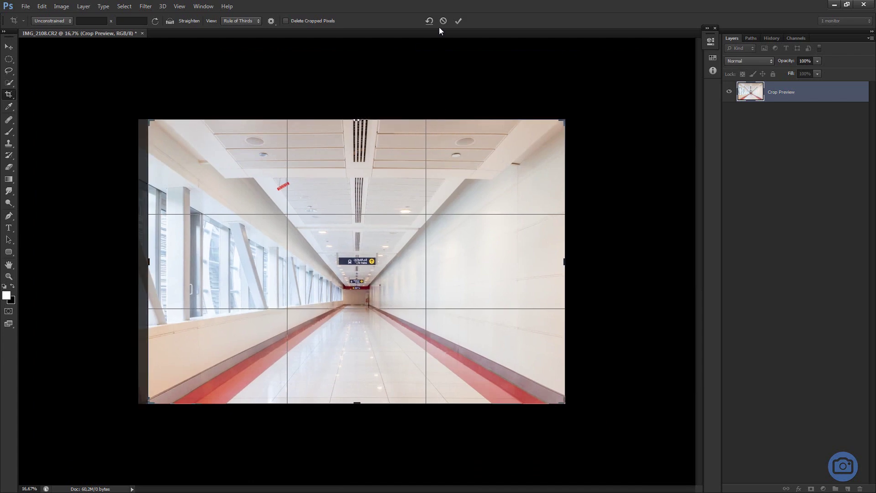
click(458, 21)
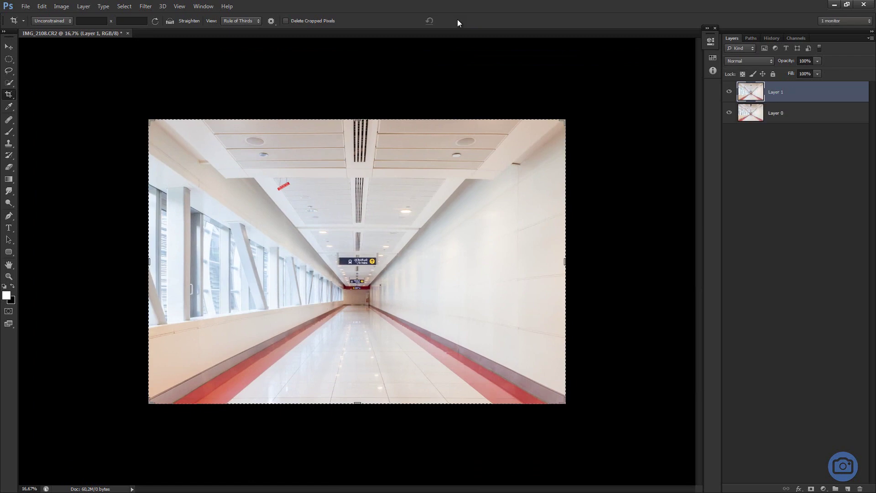